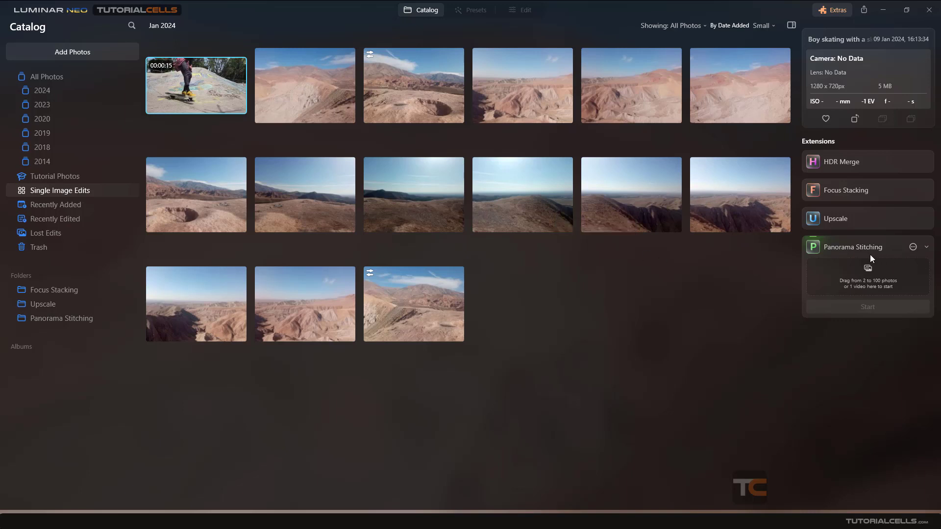
Select all 14 landscape photos, leaving out the skateboarding video, and load them into the Panorama Stitching extension
{"action": "left_click", "coordinate": [331, 98]}
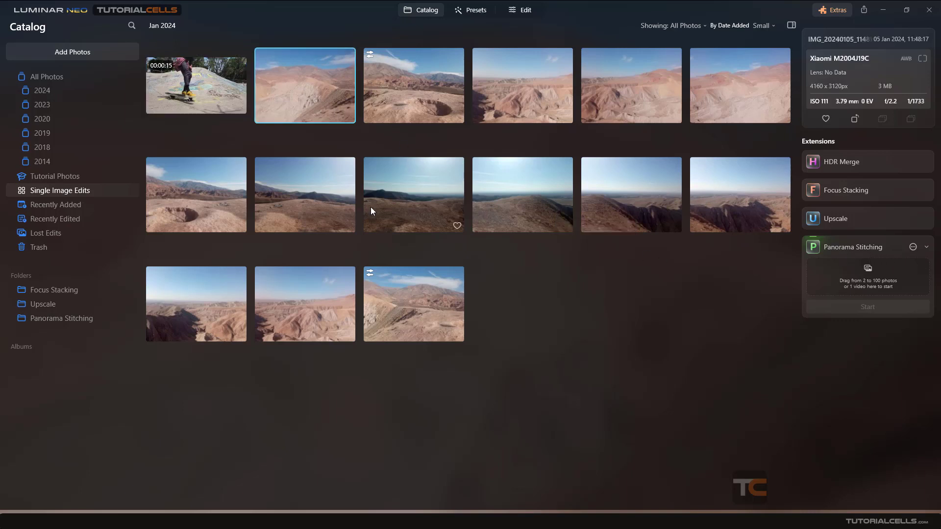
{"action": "left_click", "coordinate": [409, 288], "text": "shift"}
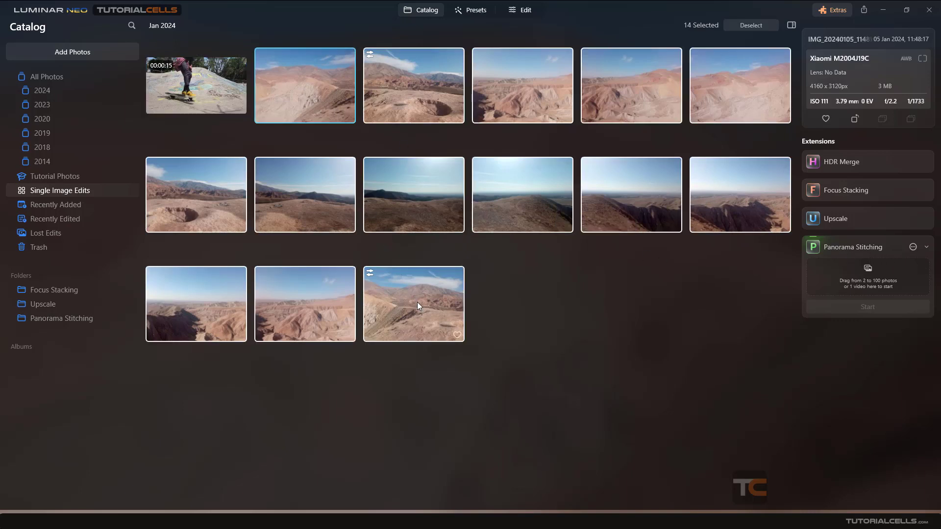
{"action": "left_click_drag", "start_coordinate": [418, 301], "coordinate": [832, 282]}
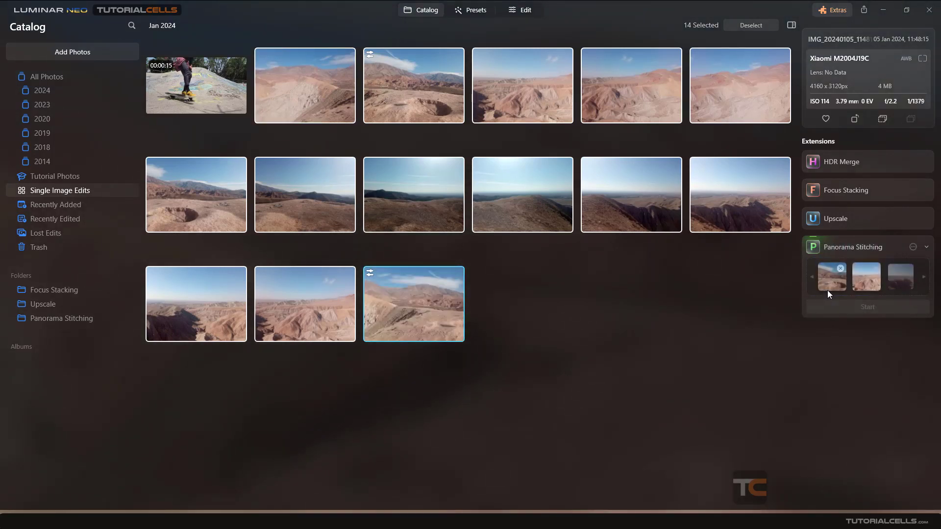
{"action": "left_click", "coordinate": [924, 277]}
{"action": "left_click", "coordinate": [925, 277]}
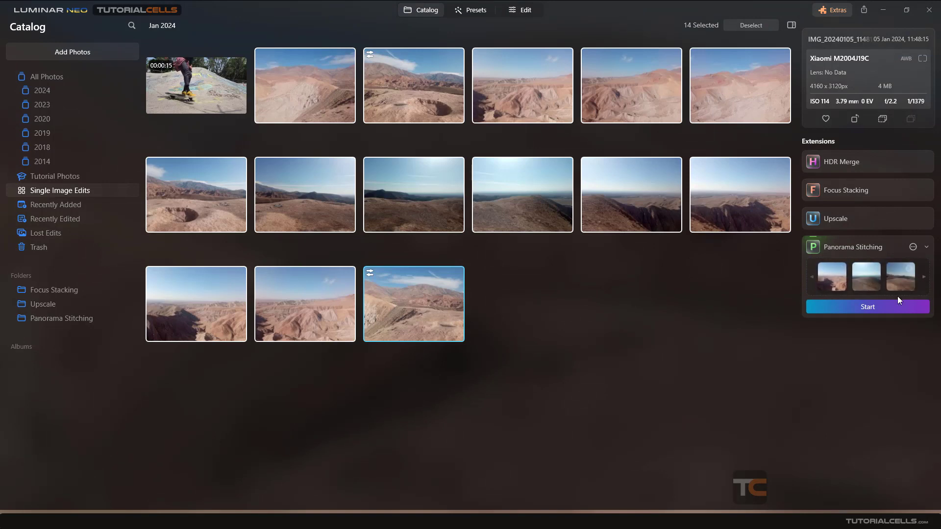
Start the panorama stitching, review the proposed photo groups, and continue with HDR merging included
{"action": "left_click", "coordinate": [839, 308]}
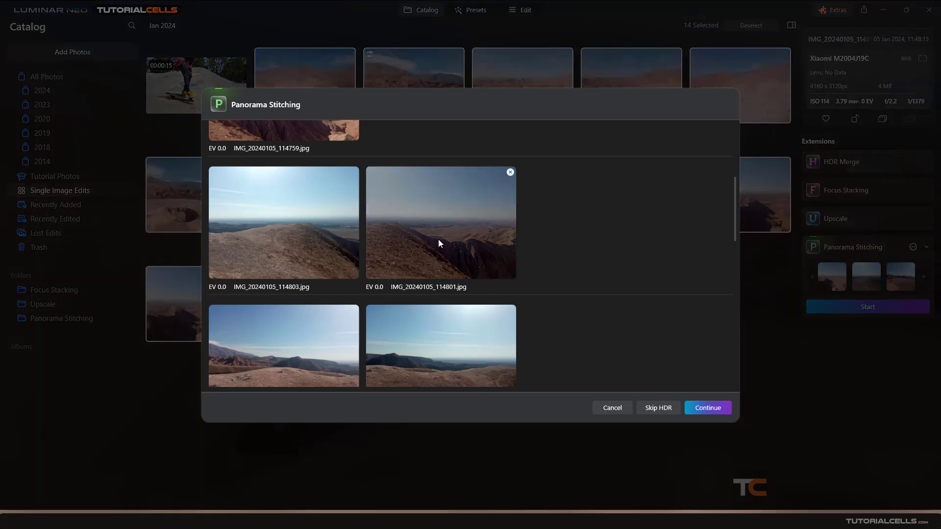
{"action": "scroll", "coordinate": [442, 238], "scroll_direction": "up", "scroll_amount": 5}
{"action": "scroll", "coordinate": [443, 239], "scroll_direction": "down", "scroll_amount": 15}
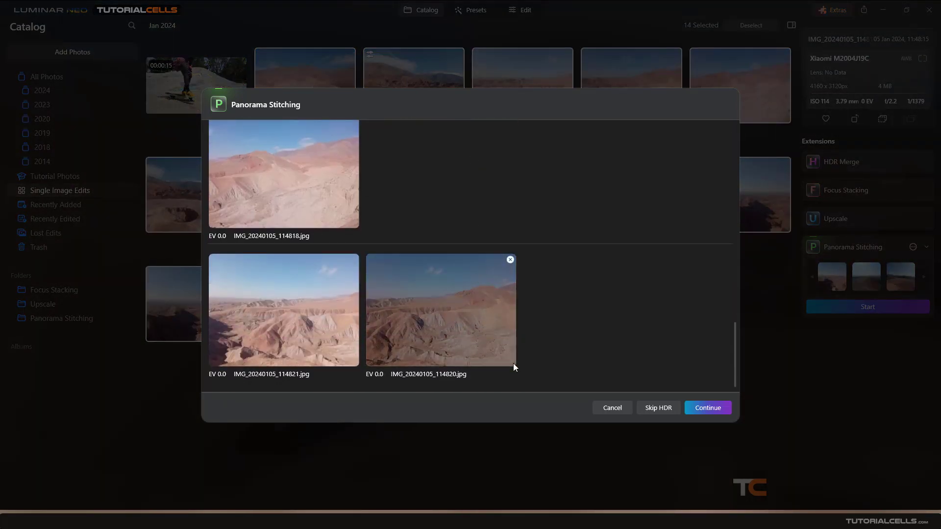
{"action": "left_click", "coordinate": [697, 407]}
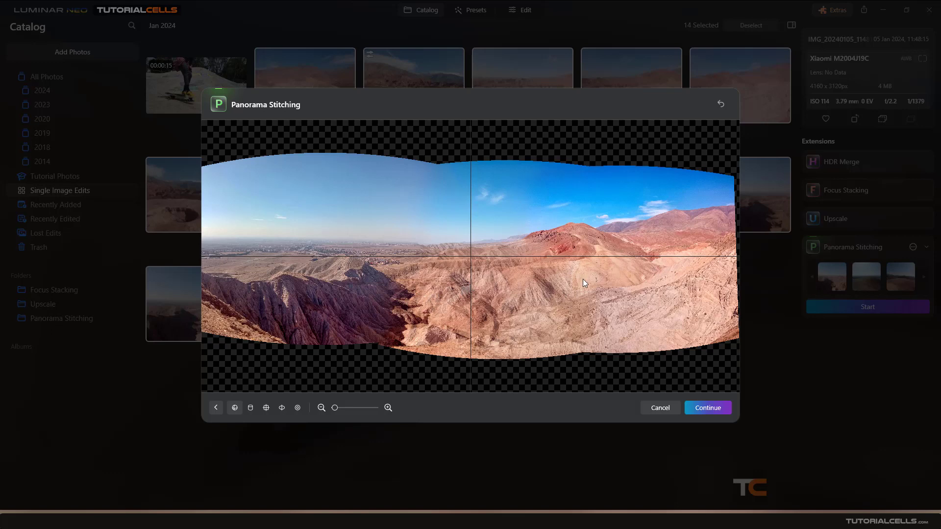
Adjust the stitched panorama's position and rotation so the horizon runs level along the horizontal guide line
{"action": "mouse_move", "coordinate": [505, 269]}
{"action": "left_mouse_down"}
{"action": "mouse_move", "coordinate": [504, 255]}
{"action": "mouse_move", "coordinate": [540, 248]}
{"action": "mouse_move", "coordinate": [531, 287]}
{"action": "mouse_move", "coordinate": [451, 266]}
{"action": "mouse_move", "coordinate": [483, 209]}
{"action": "mouse_move", "coordinate": [513, 310]}
{"action": "mouse_move", "coordinate": [508, 238]}
{"action": "mouse_move", "coordinate": [508, 271]}
{"action": "mouse_move", "coordinate": [508, 263]}
{"action": "left_mouse_up"}
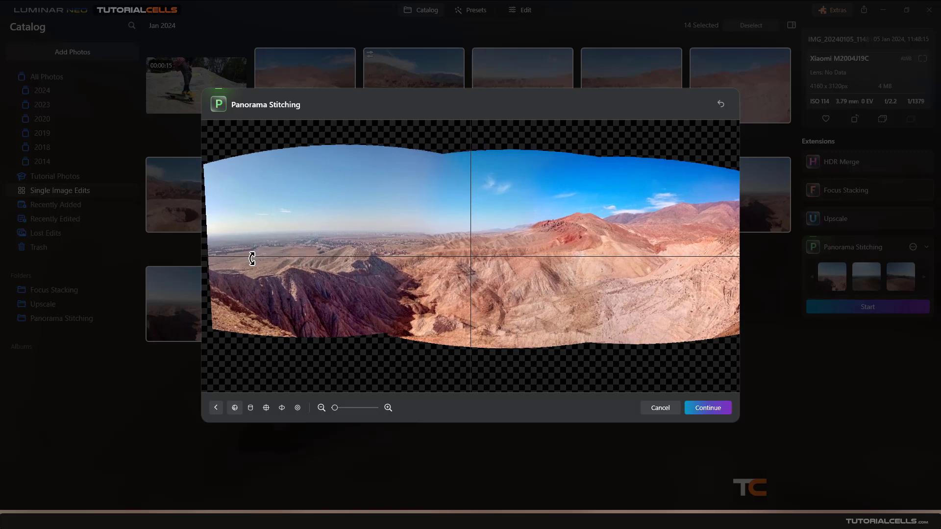
{"action": "mouse_move", "coordinate": [252, 255]}
{"action": "left_mouse_down"}
{"action": "mouse_move", "coordinate": [263, 216]}
{"action": "mouse_move", "coordinate": [269, 256]}
{"action": "left_mouse_up"}
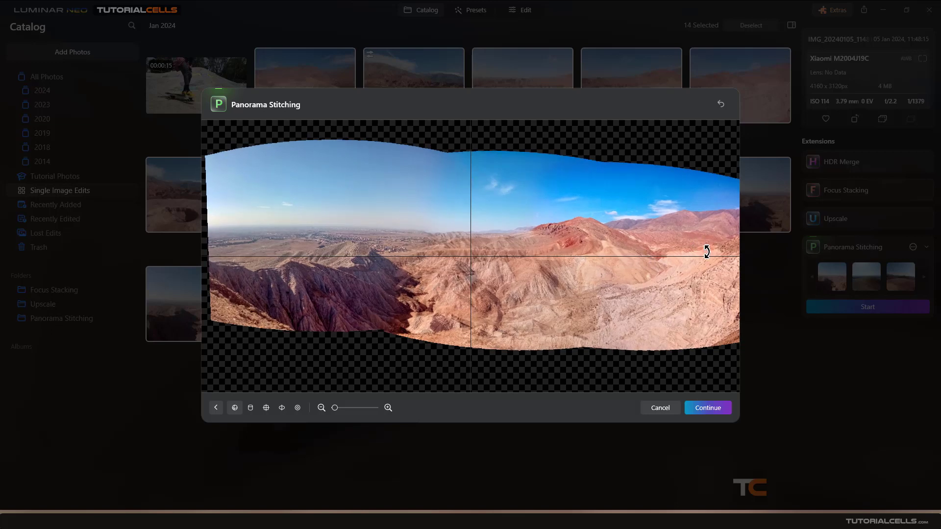
{"action": "left_click_drag", "start_coordinate": [705, 250], "coordinate": [702, 244]}
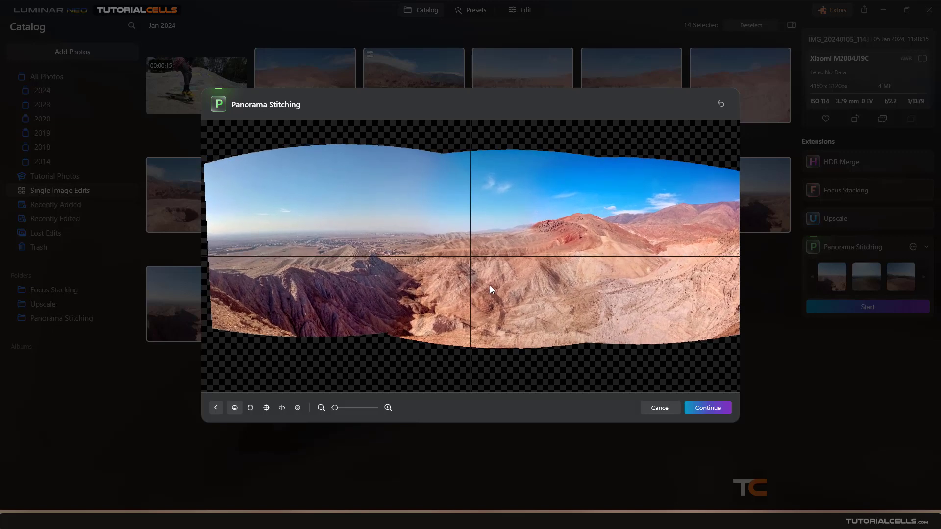
{"action": "mouse_move", "coordinate": [489, 285]}
{"action": "left_mouse_down"}
{"action": "mouse_move", "coordinate": [489, 253]}
{"action": "mouse_move", "coordinate": [496, 314]}
{"action": "mouse_move", "coordinate": [495, 281]}
{"action": "left_mouse_up"}
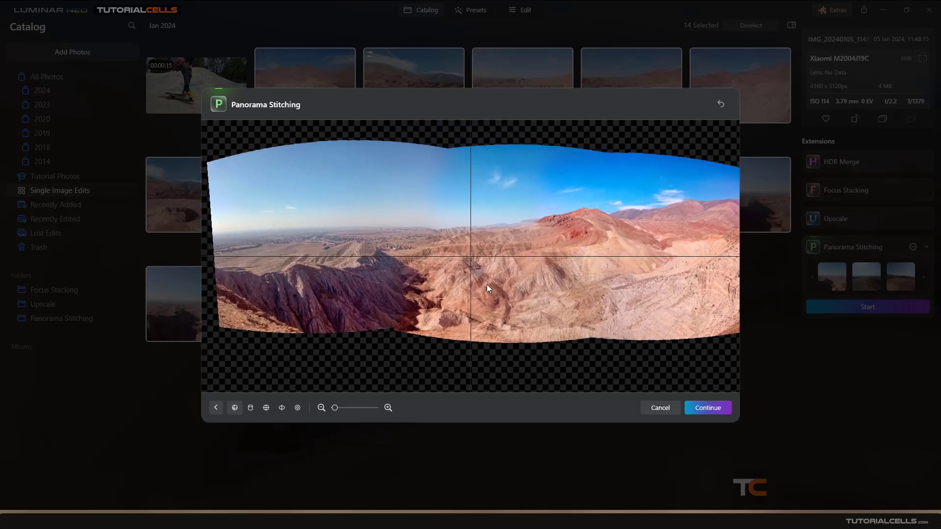
Try the alternative projection modes on the panorama and return it to the Spherical projection
{"action": "left_click", "coordinate": [249, 407]}
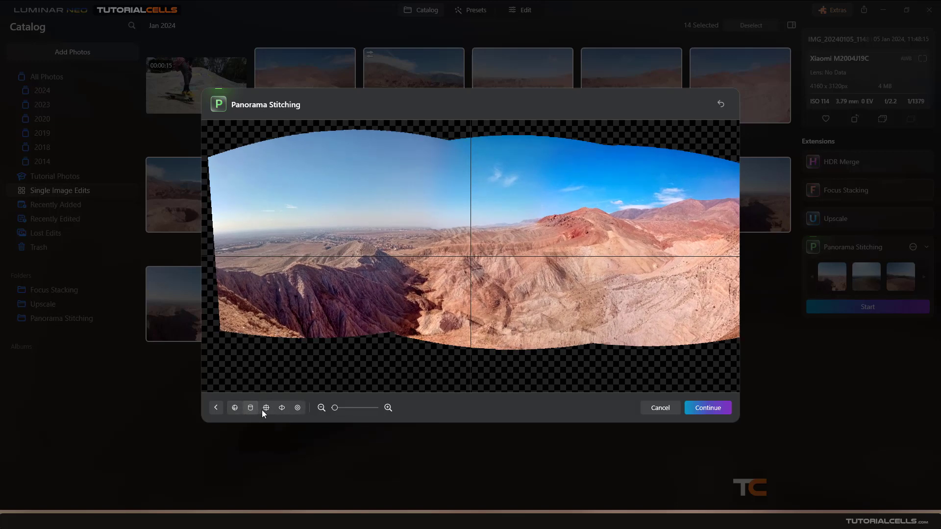
{"action": "left_click", "coordinate": [265, 409]}
{"action": "left_click", "coordinate": [283, 407]}
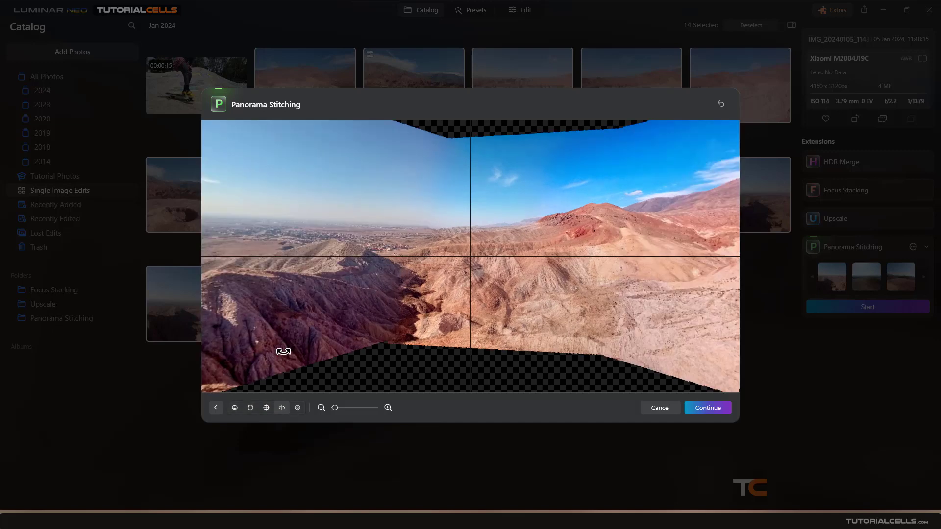
{"action": "left_click", "coordinate": [296, 408]}
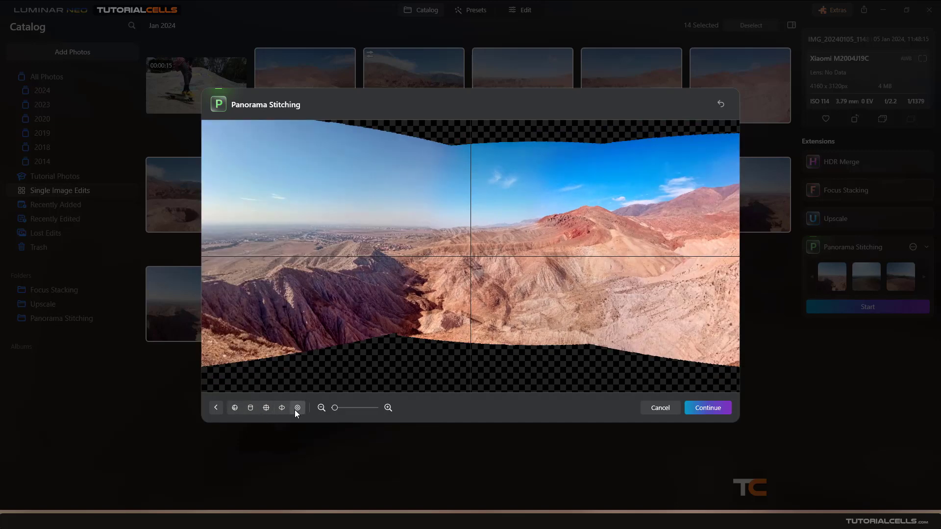
{"action": "left_click", "coordinate": [237, 410]}
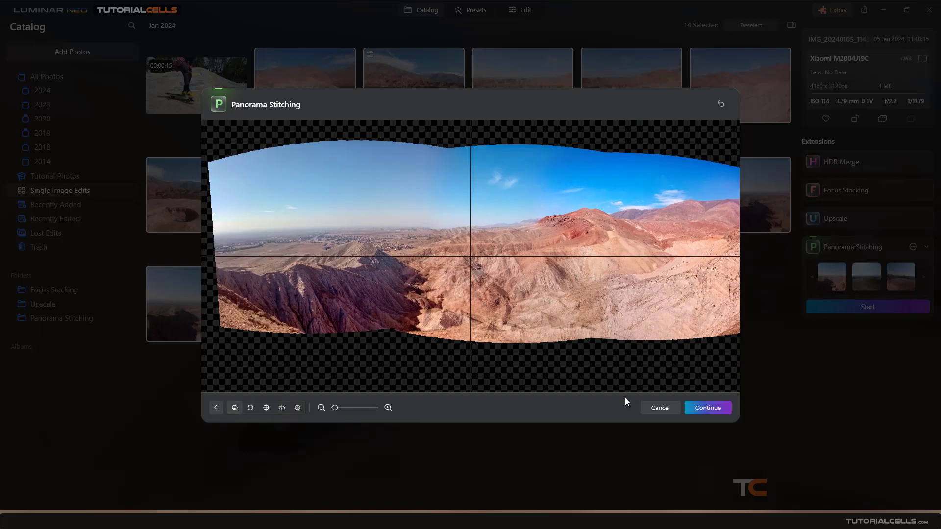
Accept the suggested crop that removes the panorama's uneven transparent edges and save the stitched image
{"action": "left_click", "coordinate": [701, 408]}
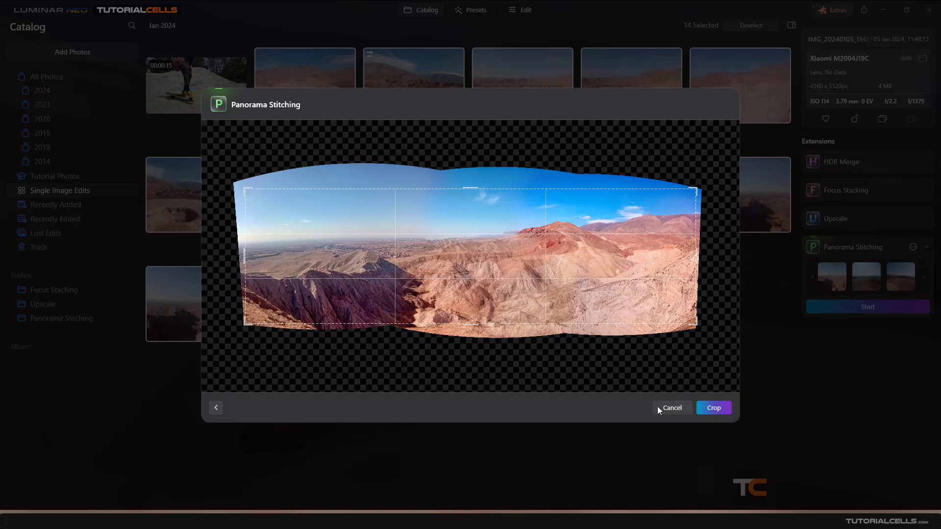
{"action": "left_click", "coordinate": [710, 407]}
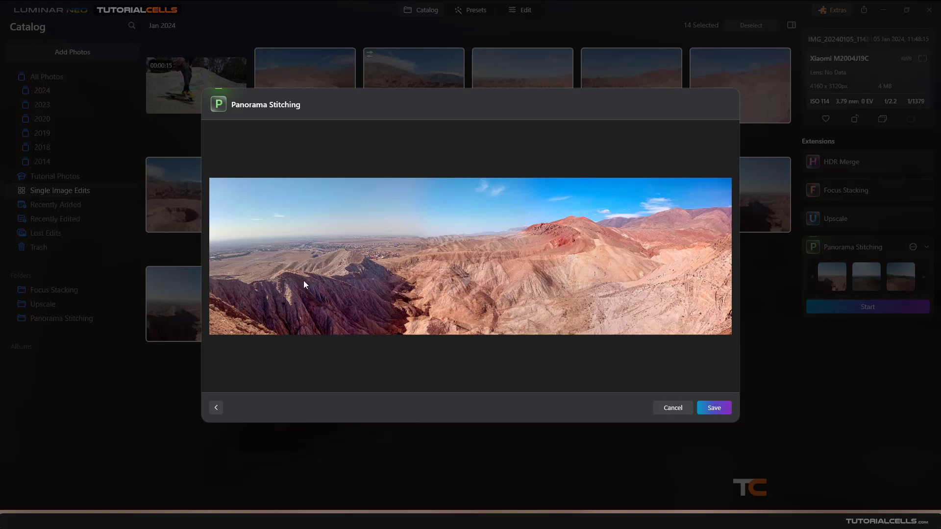
{"action": "left_click", "coordinate": [720, 407]}
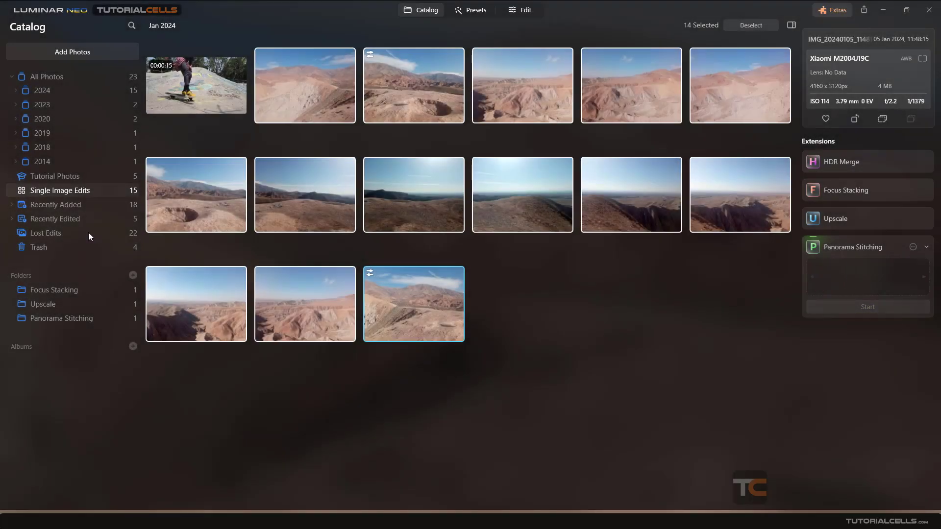
Open the export settings for the stitched panorama stored in the Panorama Stitching folder
{"action": "left_click", "coordinate": [93, 319]}
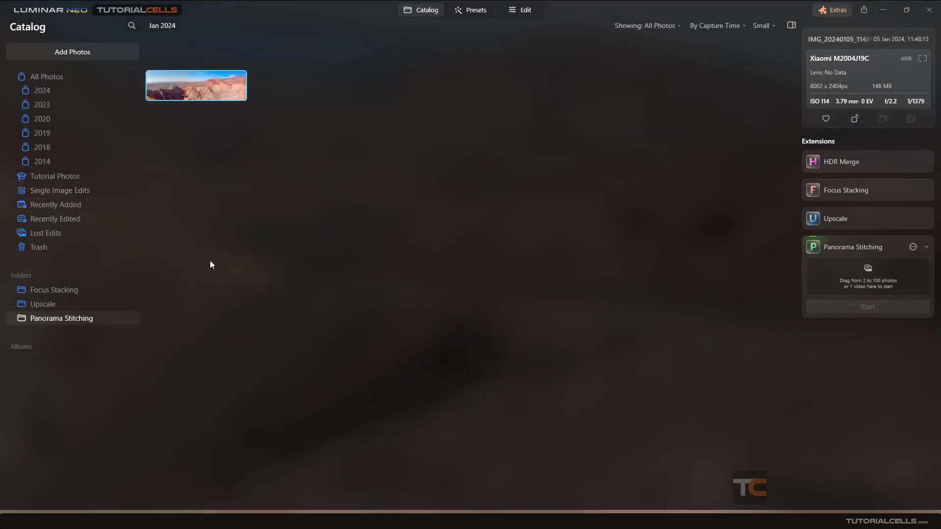
{"action": "right_click", "coordinate": [196, 93]}
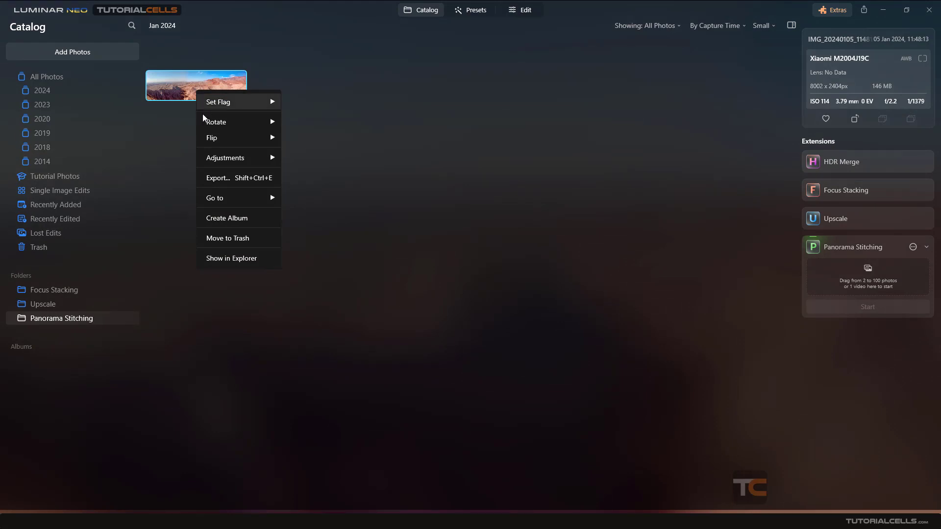
{"action": "left_click", "coordinate": [242, 177]}
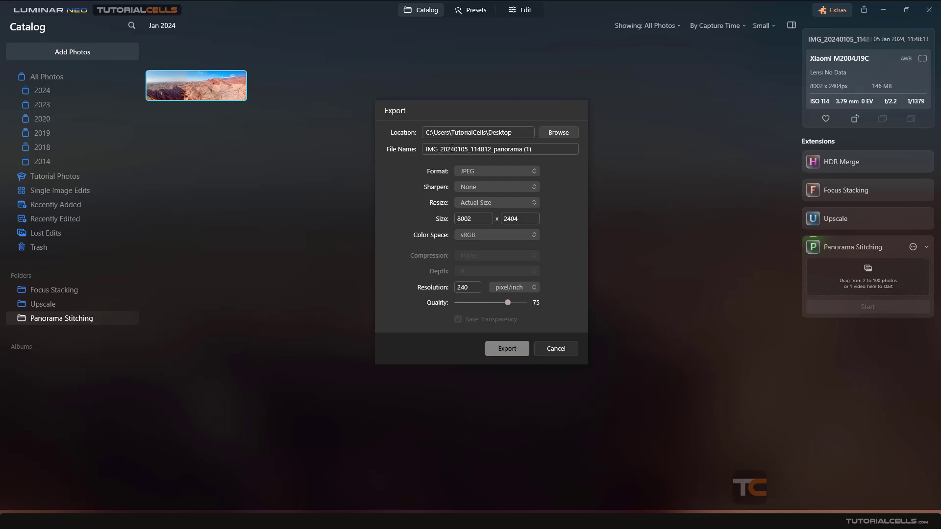
Examine the file name, the available formats and the sharpening levels in the export settings
{"action": "left_click_drag", "start_coordinate": [531, 149], "coordinate": [388, 154]}
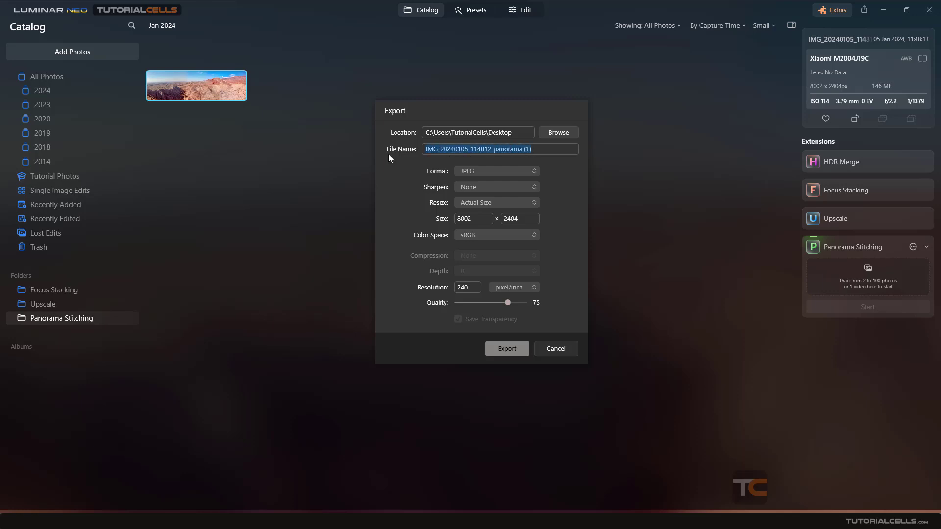
{"action": "left_click", "coordinate": [466, 171]}
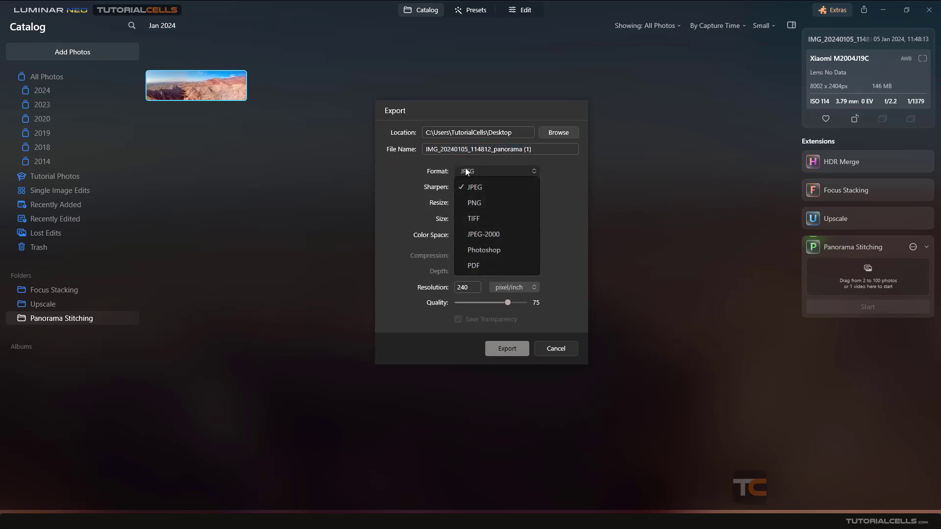
{"action": "left_click", "coordinate": [466, 171]}
{"action": "left_click", "coordinate": [467, 172]}
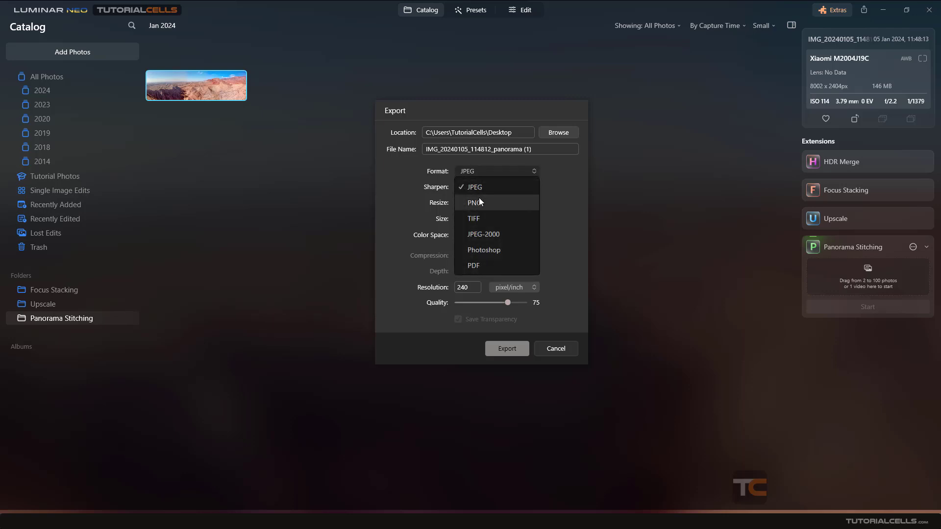
{"action": "left_click", "coordinate": [401, 198]}
{"action": "left_click", "coordinate": [478, 187]}
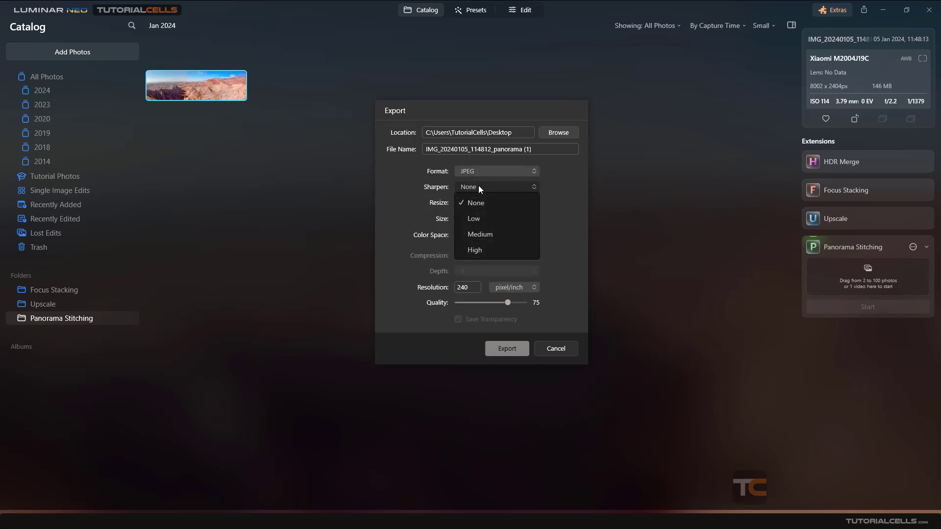
{"action": "left_click", "coordinate": [478, 187]}
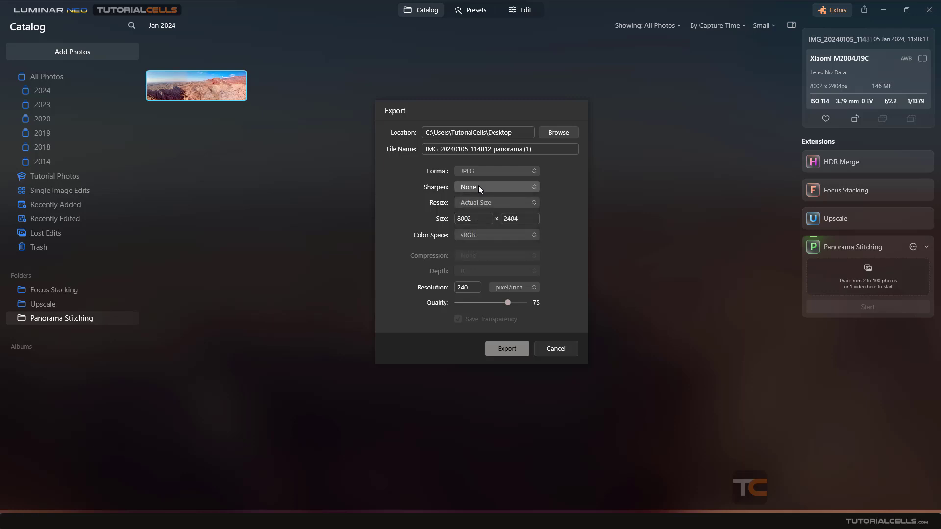
Export the panorama as a JPEG at actual size with the quality set to 100
{"action": "left_click", "coordinate": [478, 204]}
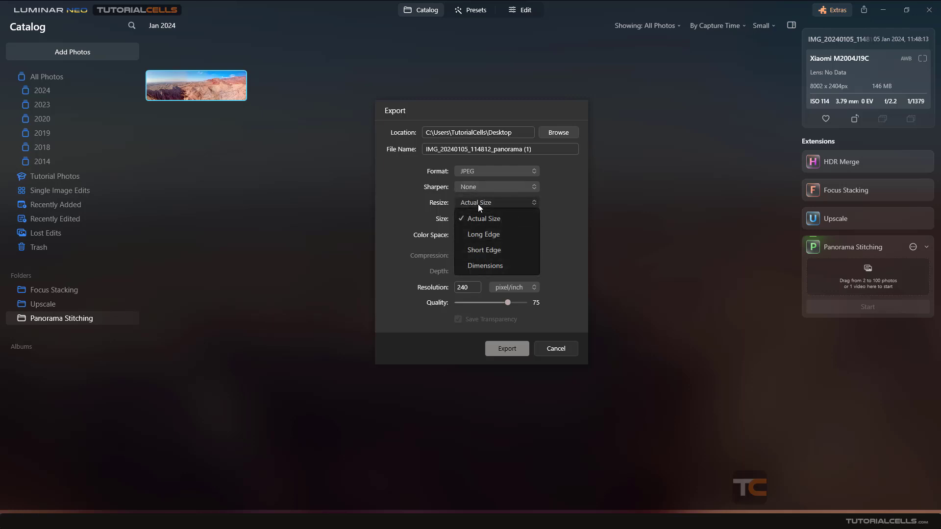
{"action": "left_click", "coordinate": [478, 203]}
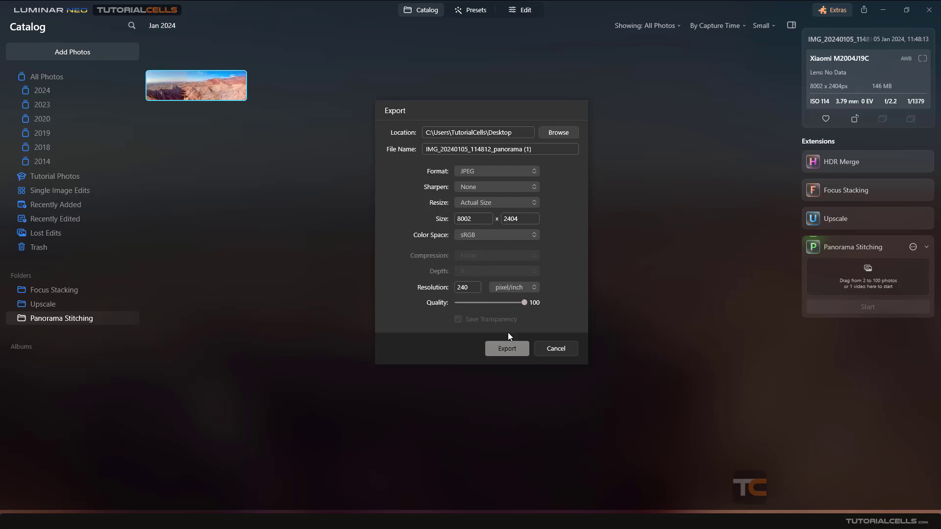
{"action": "left_click", "coordinate": [505, 347]}
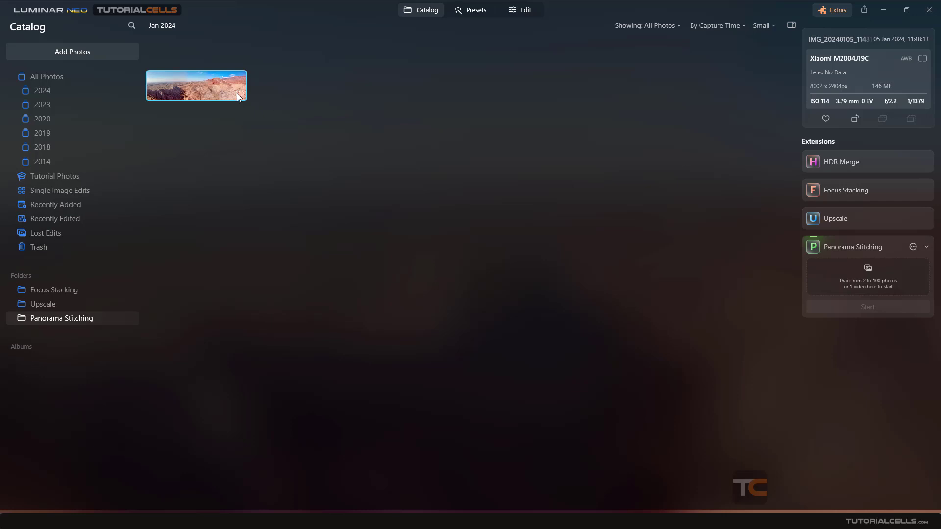
View the stitched panorama enlarged and go back to the thumbnail grid showing All Photos
{"action": "double_click", "coordinate": [223, 88]}
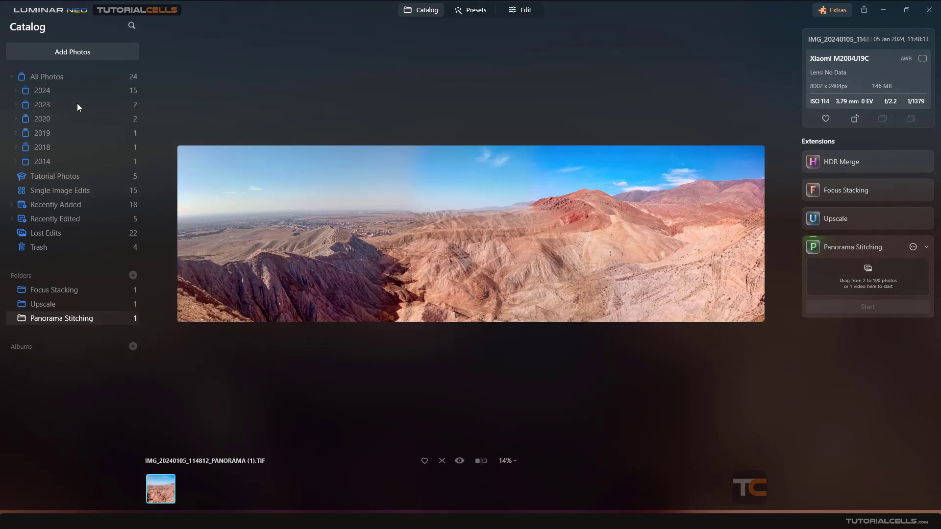
{"action": "left_click", "coordinate": [55, 77]}
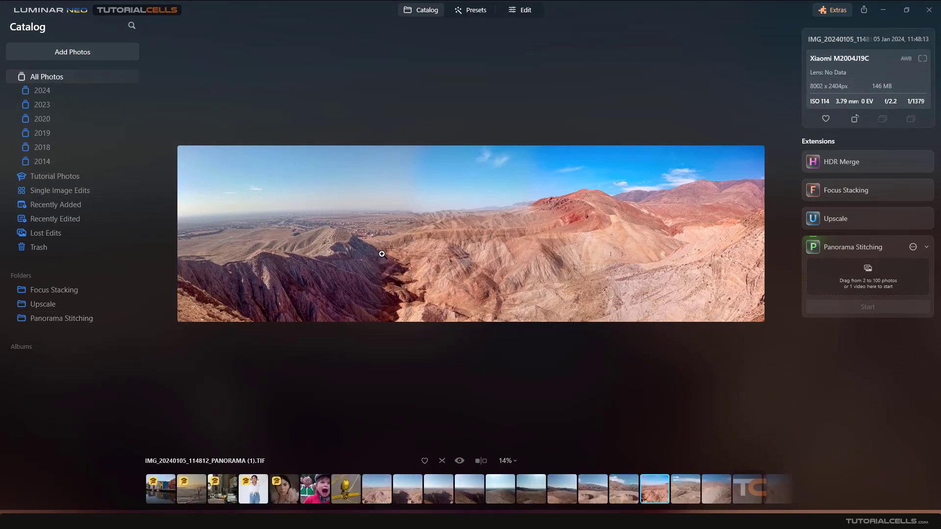
{"action": "left_click", "coordinate": [420, 10]}
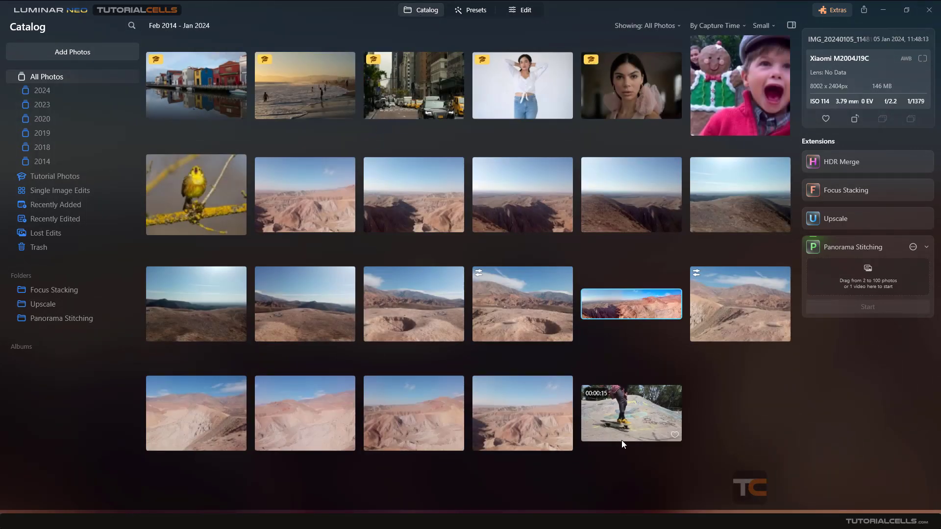
Play the 15-second skateboarding video to examine its content, and return to the catalog grid
{"action": "left_click", "coordinate": [627, 427]}
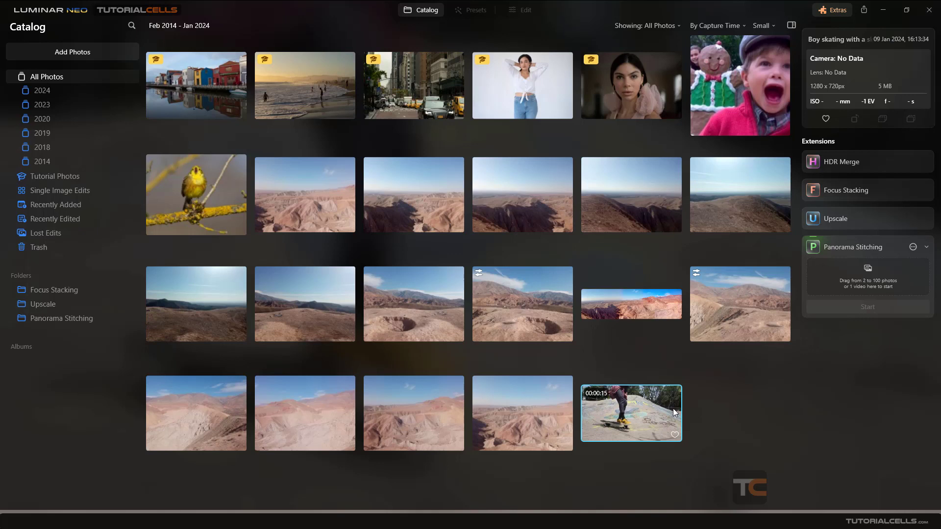
{"action": "left_click_drag", "start_coordinate": [606, 414], "coordinate": [628, 399]}
{"action": "double_click", "coordinate": [633, 403]}
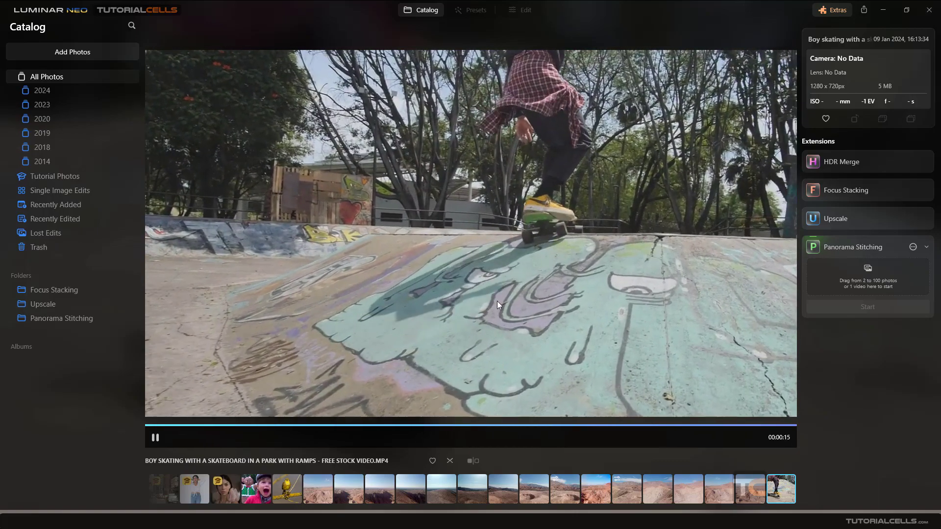
{"action": "left_click", "coordinate": [428, 12]}
Load the skateboarding video into the Panorama Stitching extension and start processing it
{"action": "left_click_drag", "start_coordinate": [635, 391], "coordinate": [845, 273]}
{"action": "left_click", "coordinate": [858, 345]}
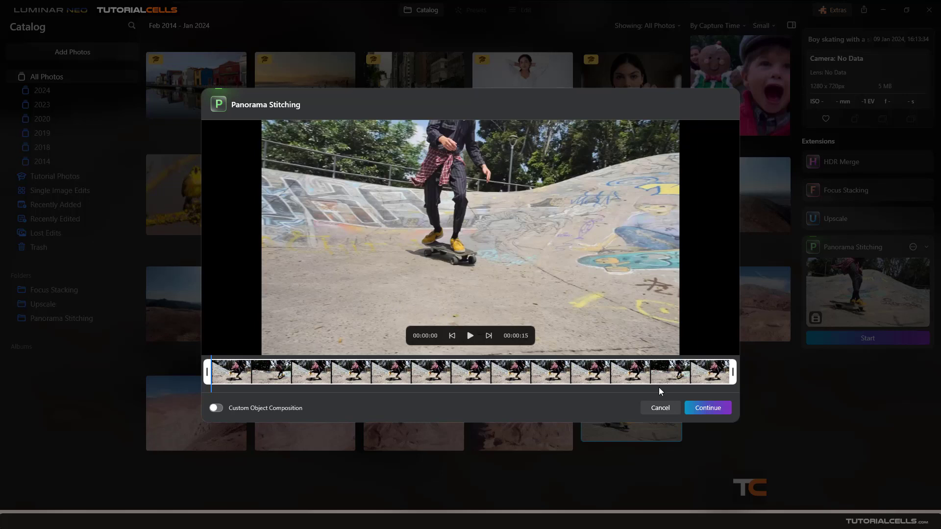
Try the available projection types on the automatically stitched skateboarding panorama, reposition it in the preview, and cancel the stitching
{"action": "left_click", "coordinate": [707, 409]}
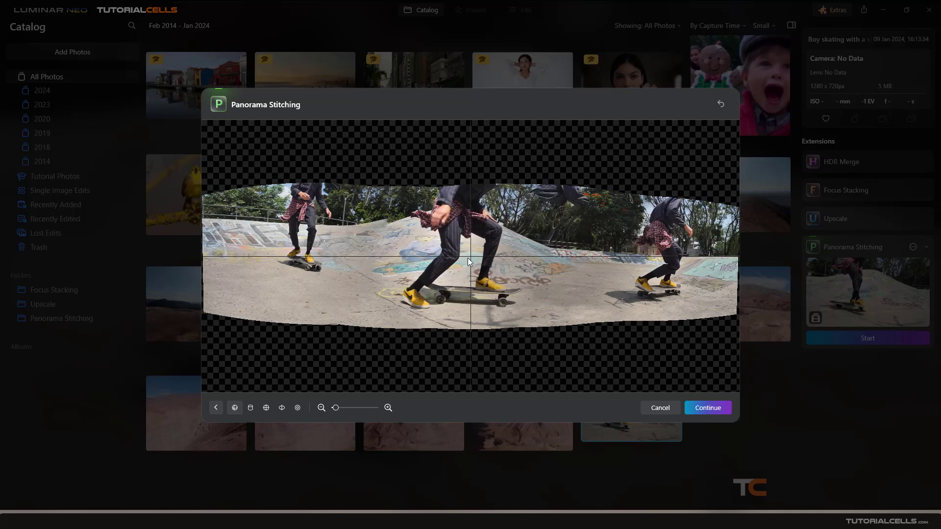
{"action": "mouse_move", "coordinate": [248, 239]}
{"action": "left_mouse_down"}
{"action": "mouse_move", "coordinate": [249, 231]}
{"action": "mouse_move", "coordinate": [244, 240]}
{"action": "left_mouse_up"}
{"action": "left_click_drag", "start_coordinate": [393, 268], "coordinate": [449, 270]}
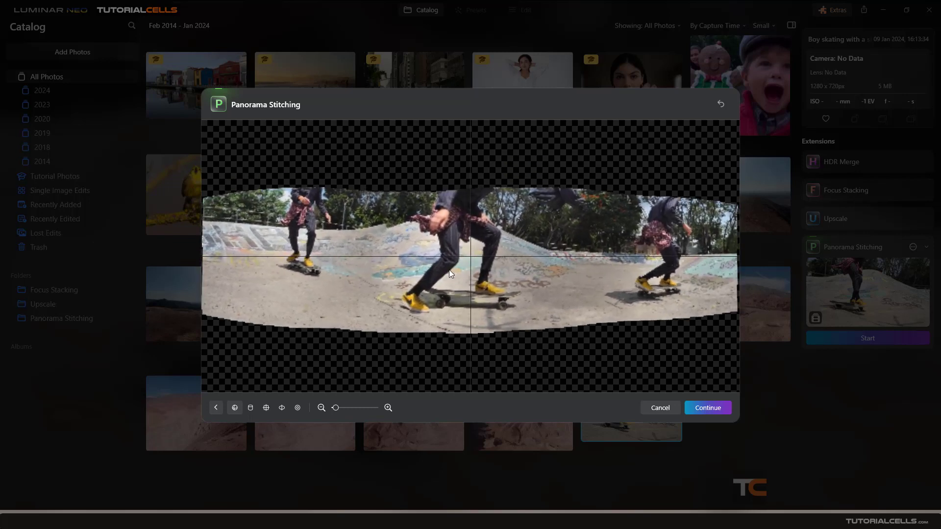
{"action": "left_click", "coordinate": [250, 409]}
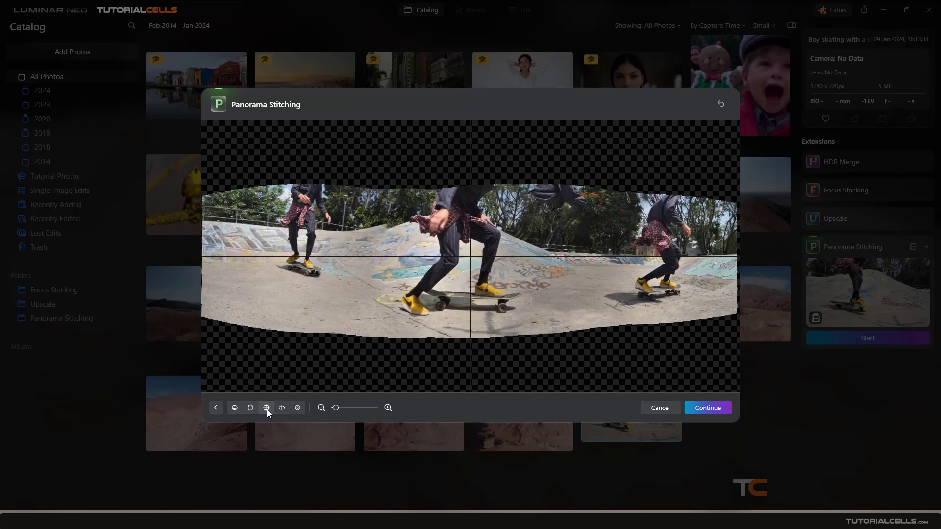
{"action": "left_click", "coordinate": [267, 409]}
{"action": "left_click", "coordinate": [285, 409]}
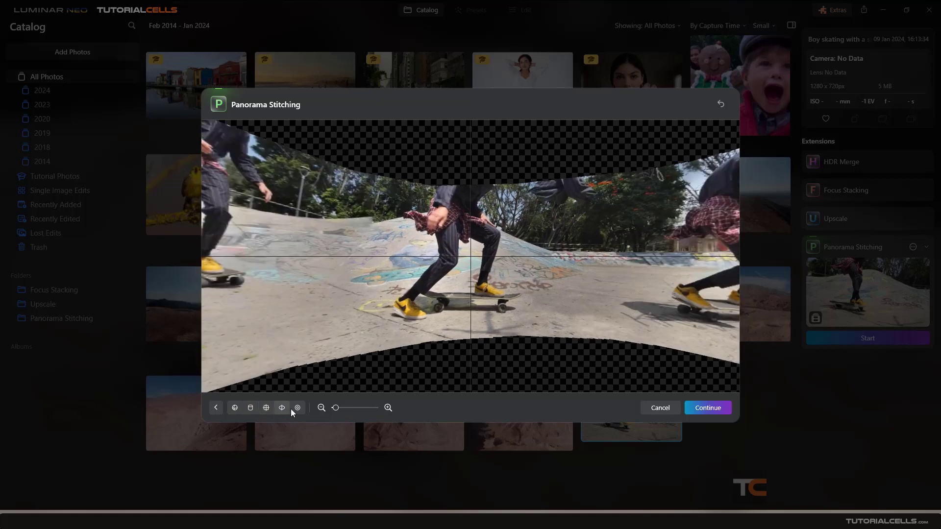
{"action": "left_click", "coordinate": [296, 409]}
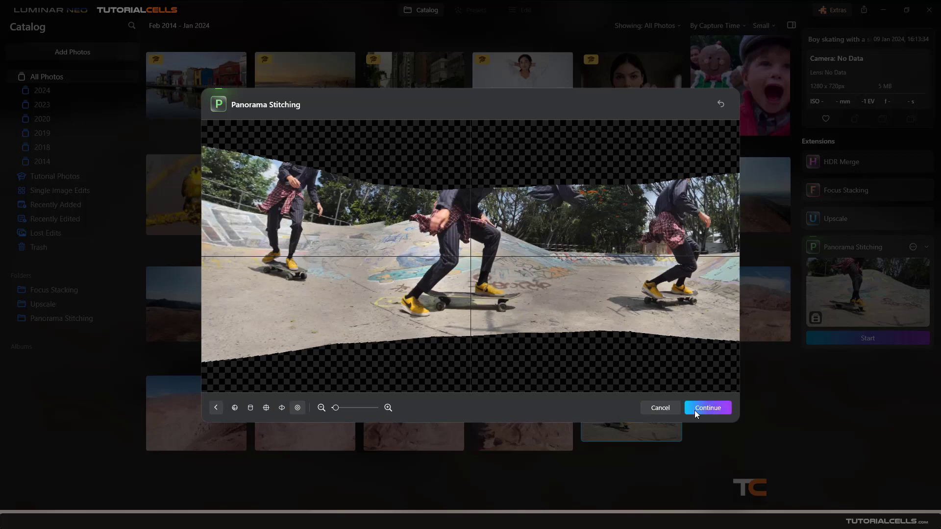
{"action": "left_click", "coordinate": [667, 408]}
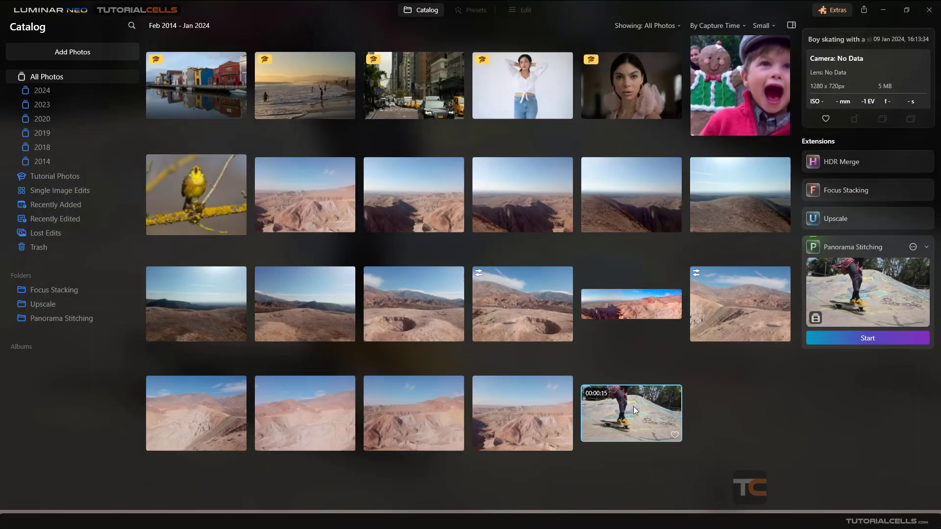
Restart Panorama Stitching on the skateboarding video and enable Custom Object Composition
{"action": "left_click", "coordinate": [858, 337]}
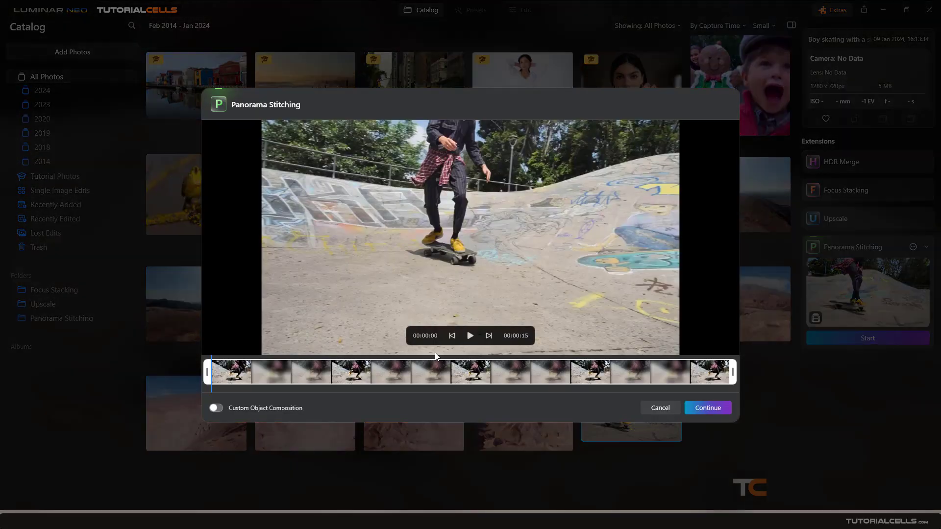
{"action": "left_click", "coordinate": [220, 410]}
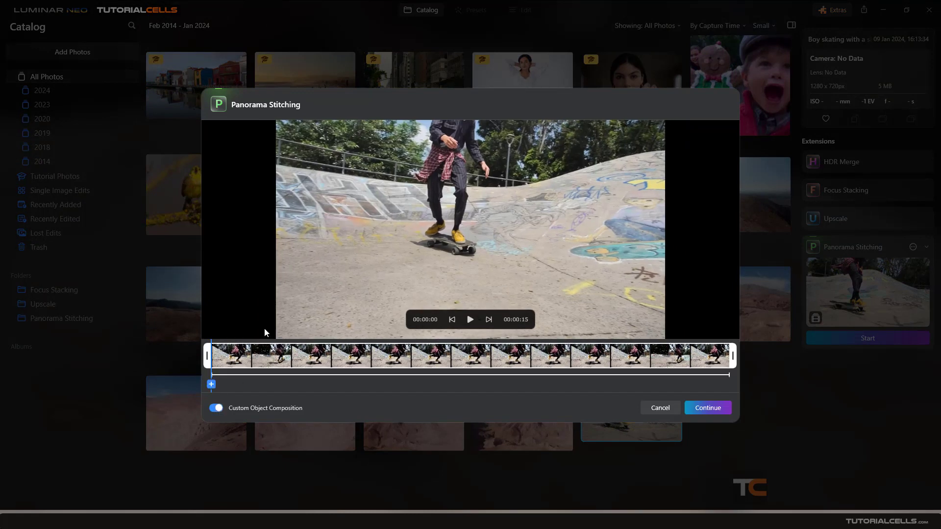
{"action": "left_click", "coordinate": [221, 407]}
{"action": "left_click", "coordinate": [221, 408]}
Add an object selection at the video's first frame and fit it around the skater's full figure and skateboard
{"action": "left_click", "coordinate": [211, 385]}
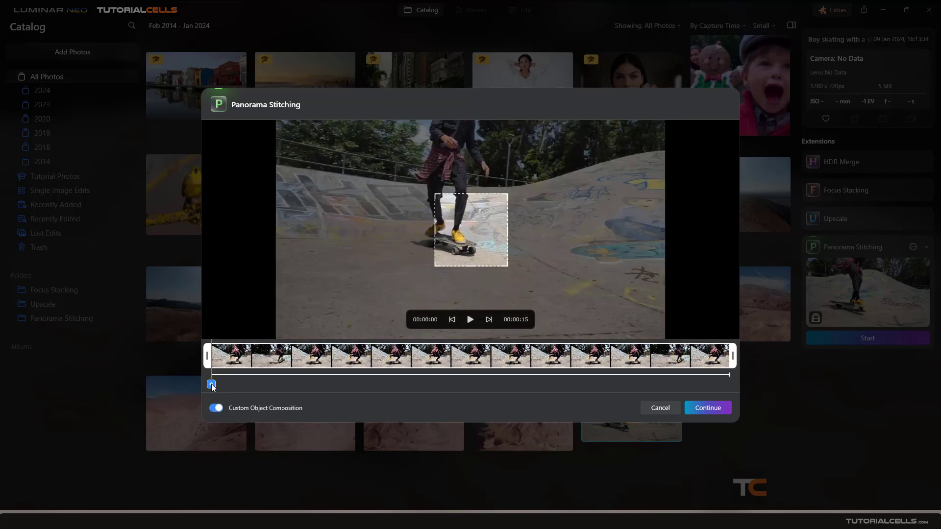
{"action": "left_click_drag", "start_coordinate": [456, 230], "coordinate": [437, 232]}
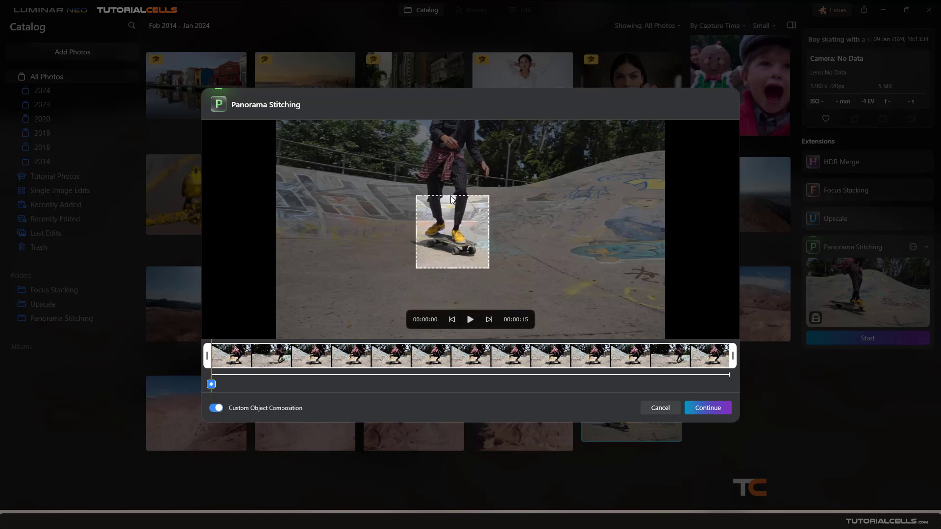
{"action": "left_click_drag", "start_coordinate": [451, 196], "coordinate": [452, 121]}
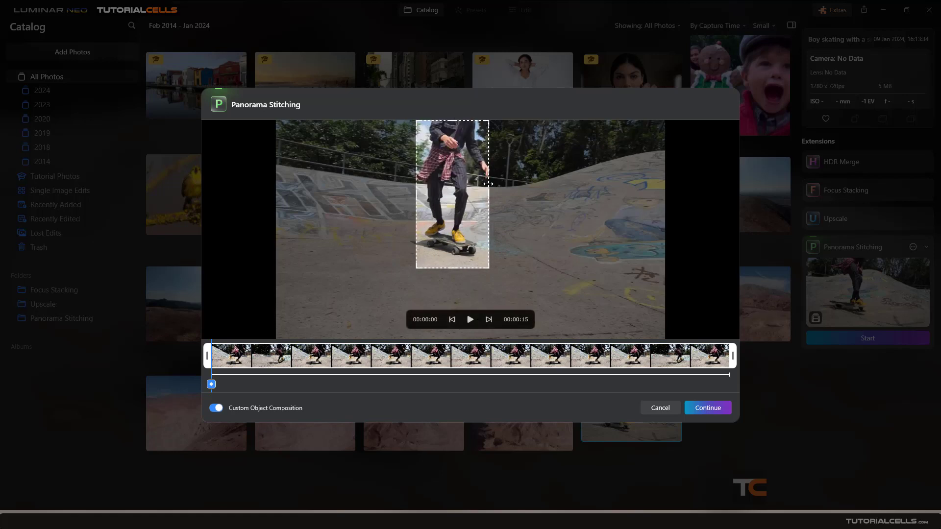
{"action": "left_click_drag", "start_coordinate": [489, 194], "coordinate": [496, 194]}
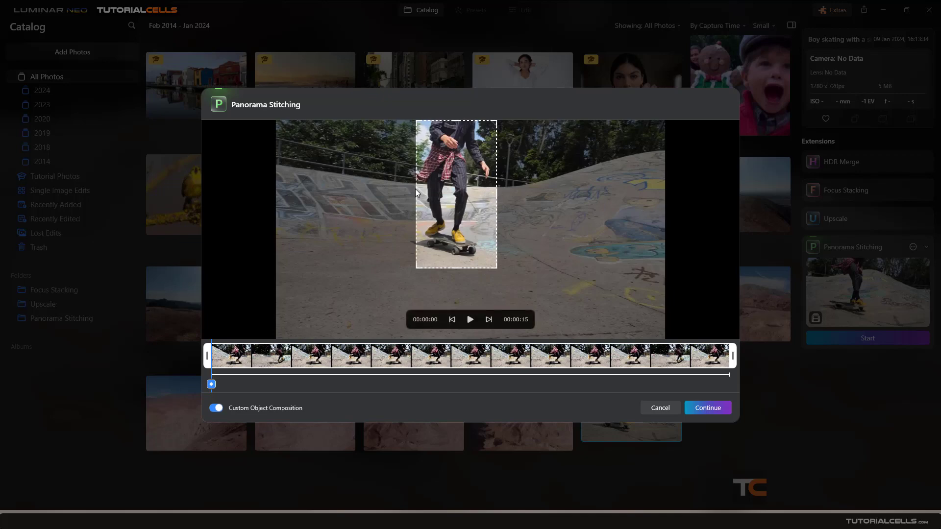
{"action": "left_click_drag", "start_coordinate": [416, 190], "coordinate": [411, 190]}
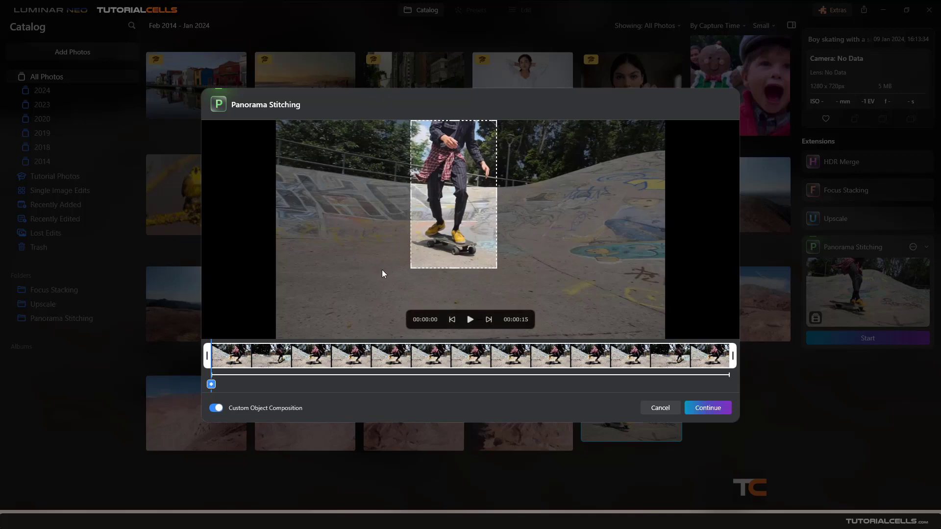
Add an object selection at 00:02.72 and resize it to enclose the skater and skateboard
{"action": "left_click_drag", "start_coordinate": [227, 355], "coordinate": [302, 361]}
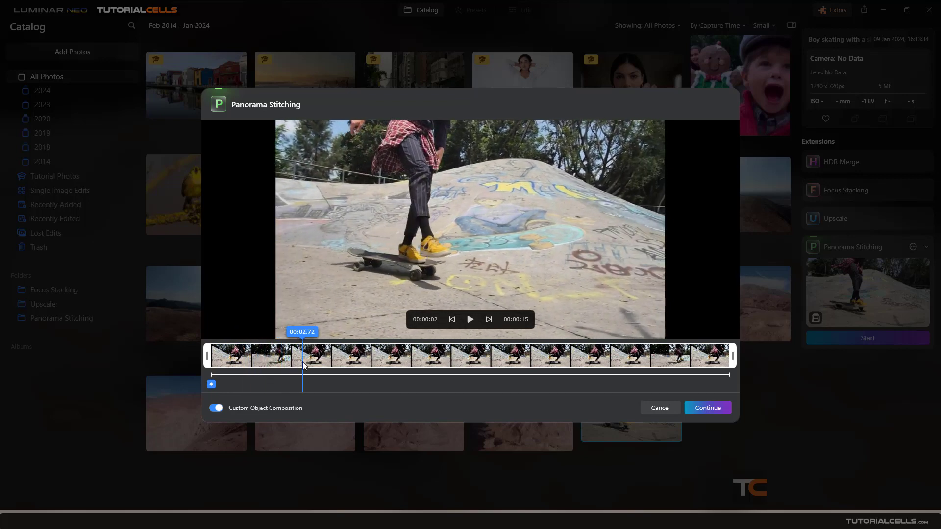
{"action": "left_click", "coordinate": [302, 384]}
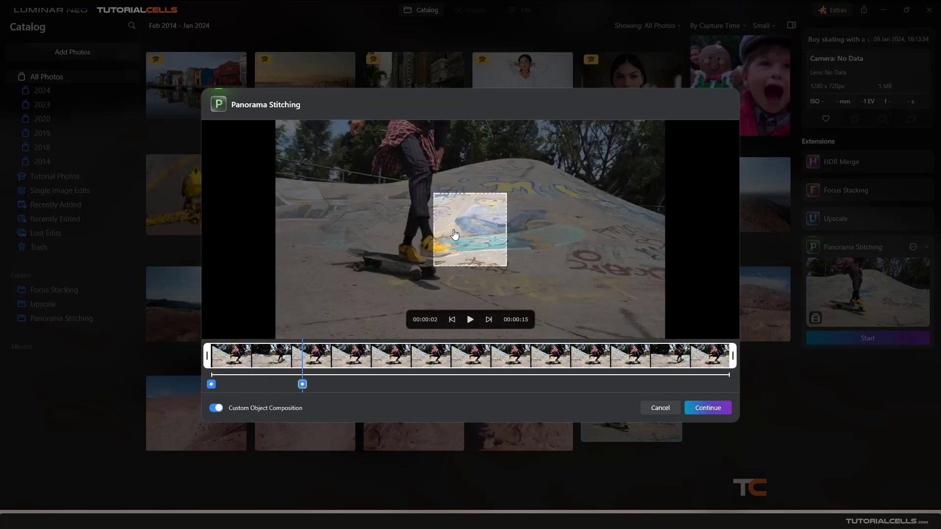
{"action": "left_click_drag", "start_coordinate": [433, 232], "coordinate": [339, 266]}
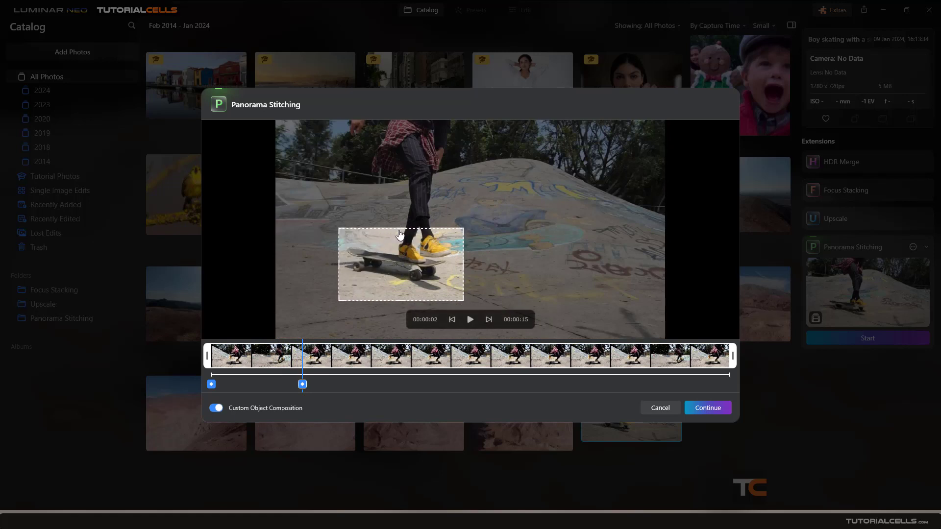
{"action": "left_click_drag", "start_coordinate": [399, 229], "coordinate": [399, 121]}
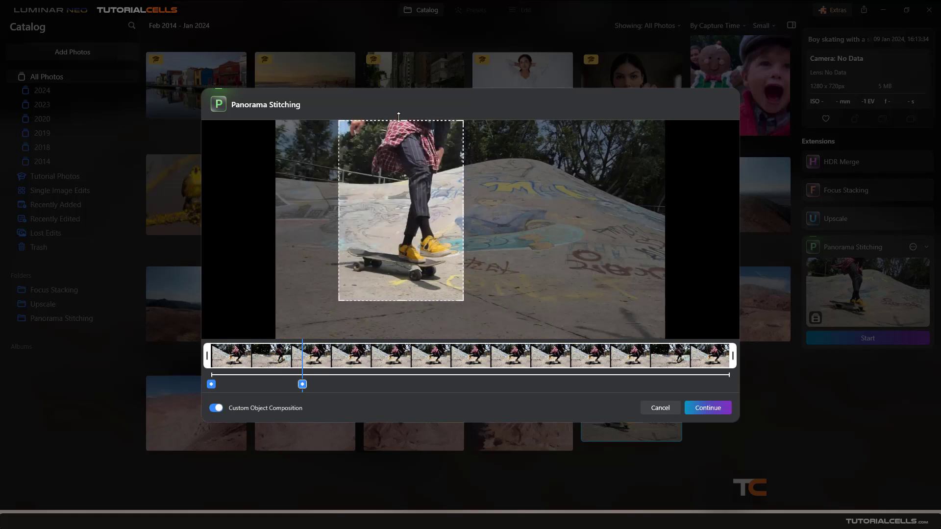
Add an object selection at 00:06.87 and stretch it around the skater, the extended rear leg and the skateboard
{"action": "mouse_move", "coordinate": [292, 354]}
{"action": "left_mouse_down"}
{"action": "mouse_move", "coordinate": [400, 357]}
{"action": "mouse_move", "coordinate": [442, 345]}
{"action": "left_mouse_up"}
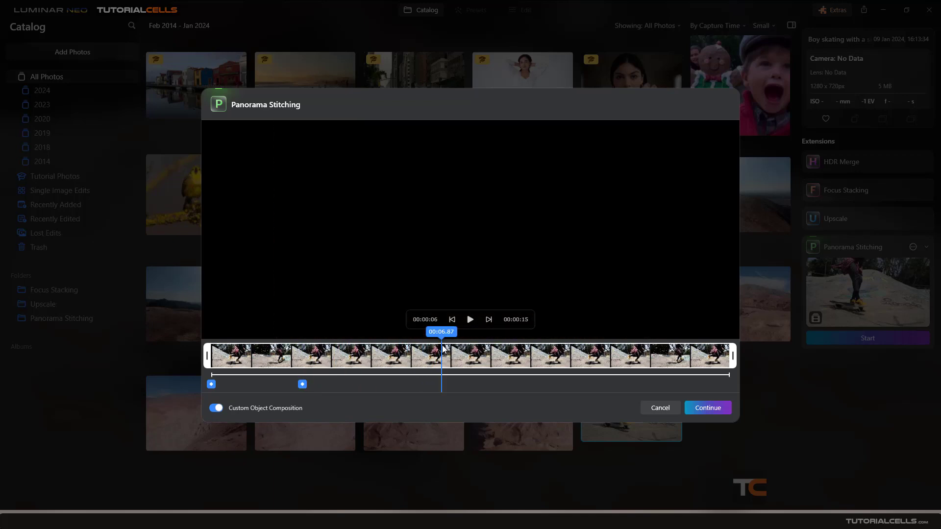
{"action": "left_click", "coordinate": [442, 384]}
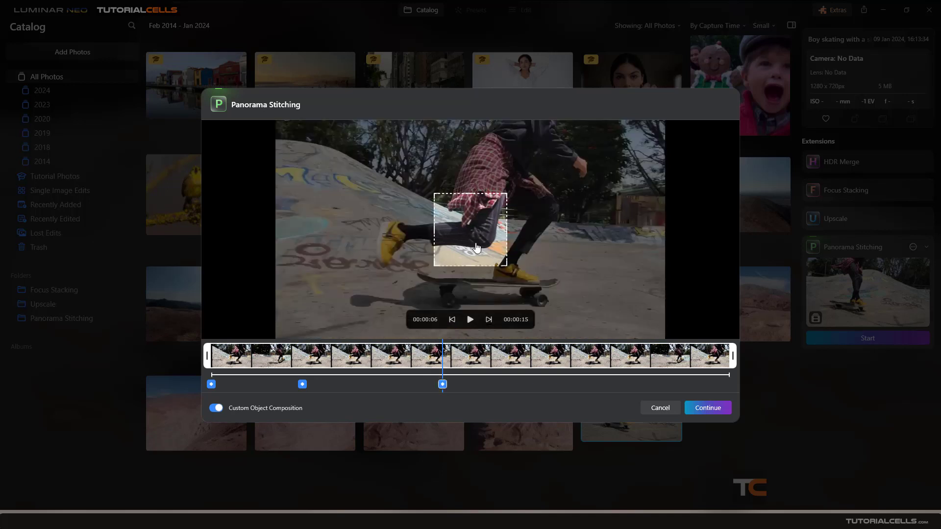
{"action": "mouse_move", "coordinate": [476, 245]}
{"action": "left_mouse_down"}
{"action": "mouse_move", "coordinate": [412, 255]}
{"action": "mouse_move", "coordinate": [402, 322]}
{"action": "left_mouse_up"}
{"action": "left_click_drag", "start_coordinate": [365, 265], "coordinate": [346, 264]}
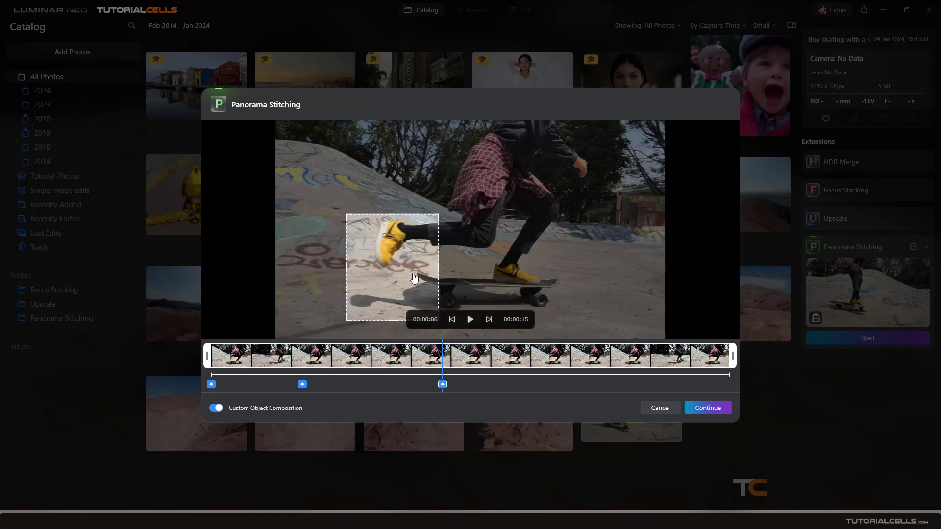
{"action": "left_click_drag", "start_coordinate": [438, 267], "coordinate": [606, 267]}
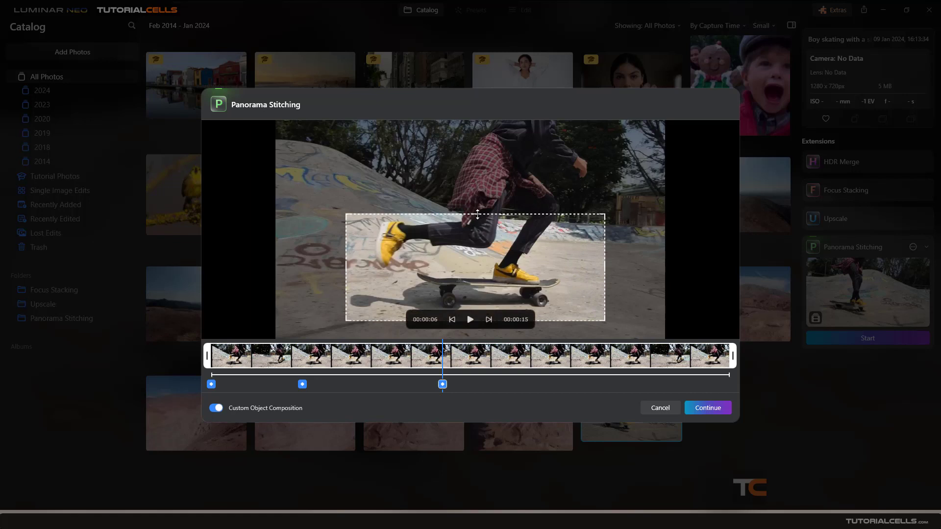
{"action": "left_click_drag", "start_coordinate": [477, 214], "coordinate": [489, 120]}
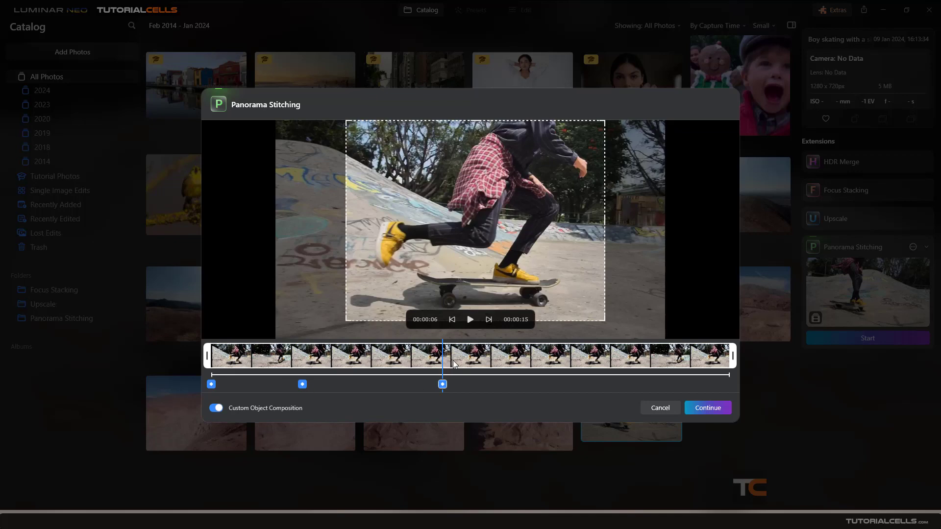
Add an object selection at about 00:09 and fit it around the crouching skater, skateboard and shadow
{"action": "left_click_drag", "start_coordinate": [454, 360], "coordinate": [524, 363]}
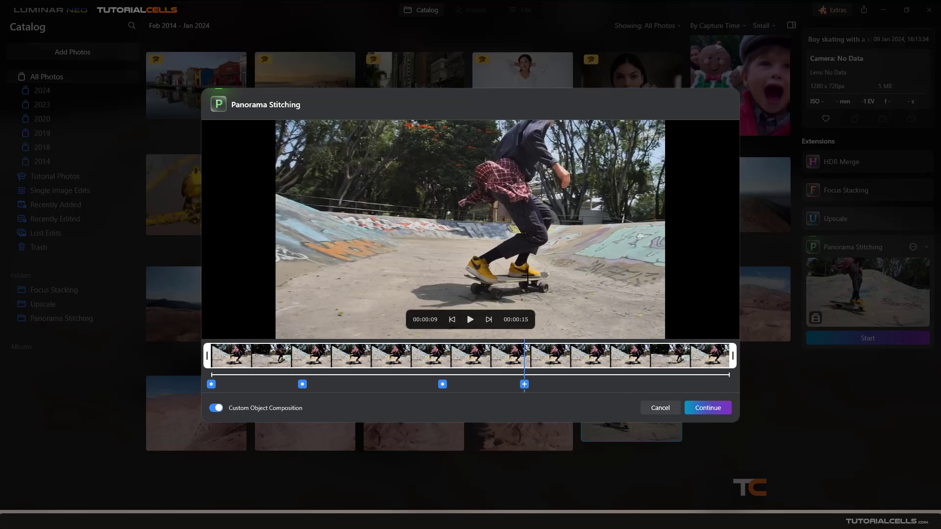
{"action": "left_click", "coordinate": [524, 385]}
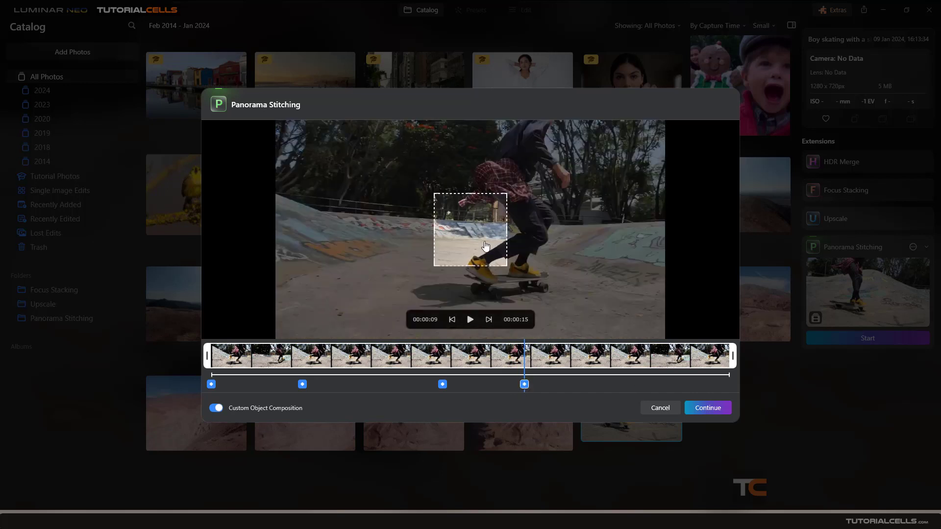
{"action": "left_click_drag", "start_coordinate": [485, 246], "coordinate": [582, 155]}
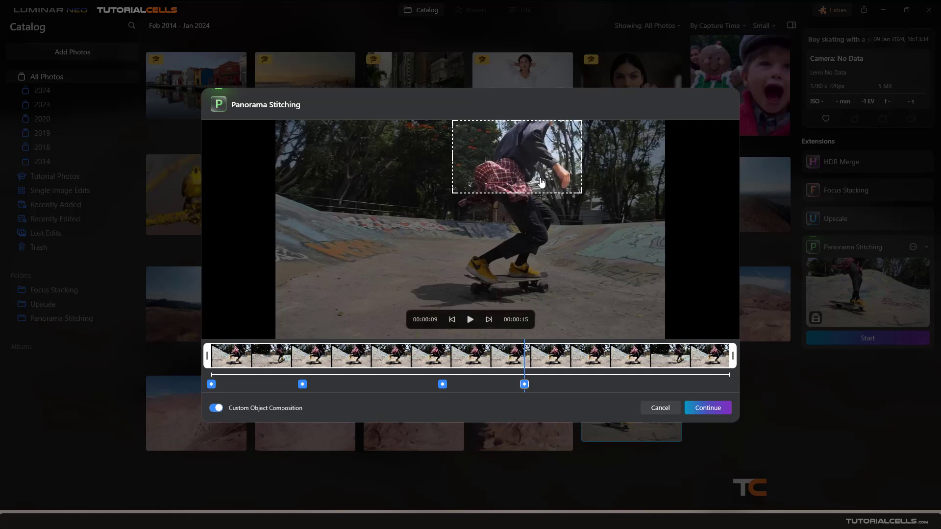
{"action": "left_click_drag", "start_coordinate": [520, 193], "coordinate": [513, 322]}
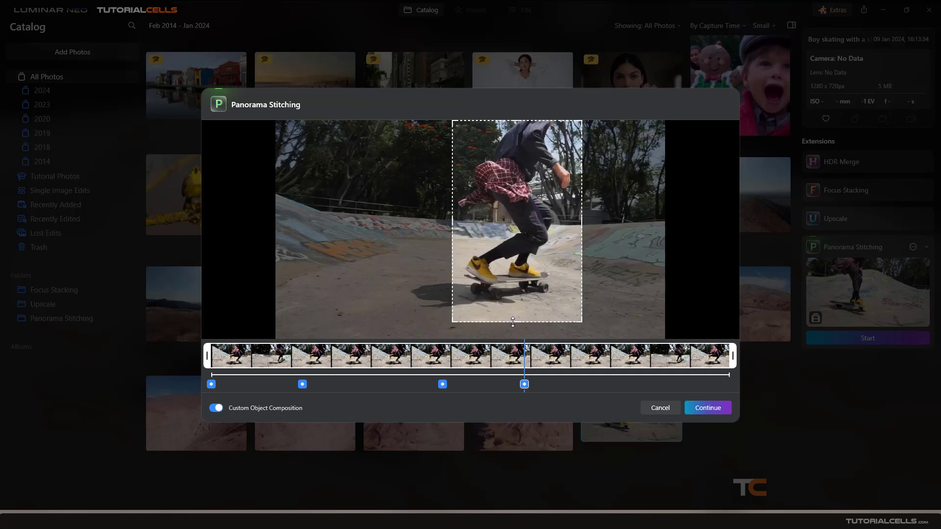
{"action": "left_click_drag", "start_coordinate": [452, 220], "coordinate": [410, 220]}
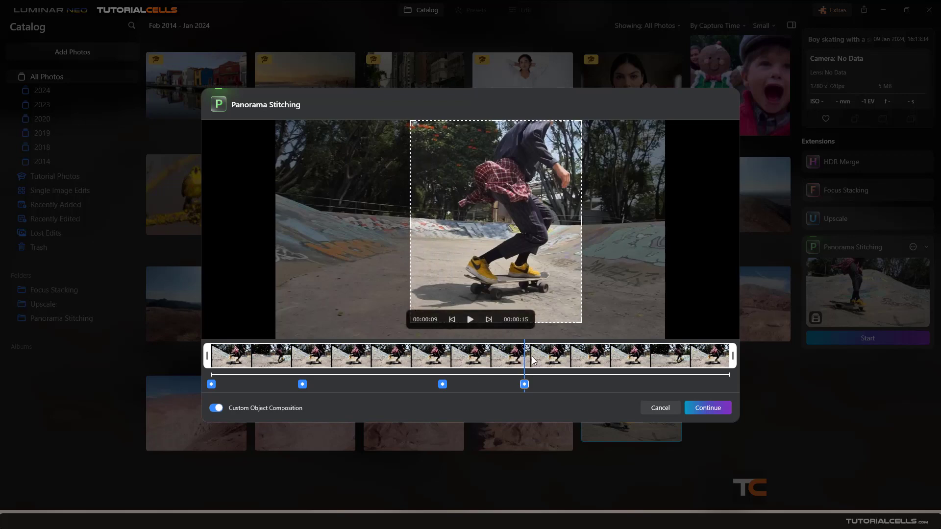
Add an object selection at 00:12.22 and fit it around the skater riding up the ramp
{"action": "left_click_drag", "start_coordinate": [532, 357], "coordinate": [622, 356]}
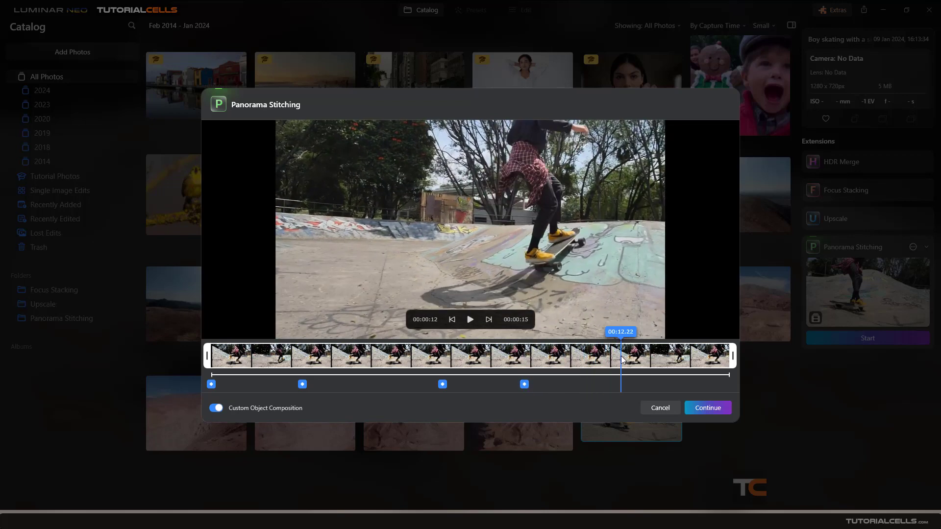
{"action": "left_click", "coordinate": [621, 384]}
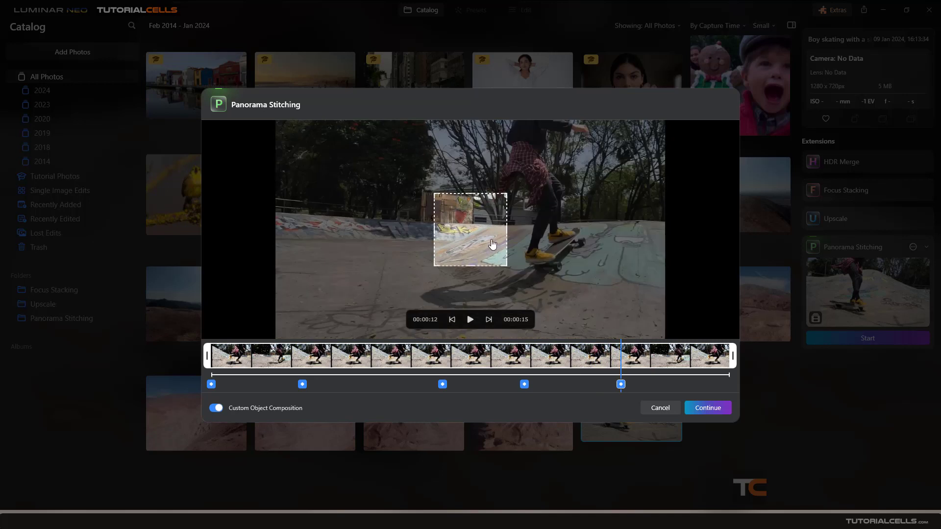
{"action": "left_click_drag", "start_coordinate": [490, 244], "coordinate": [599, 160]}
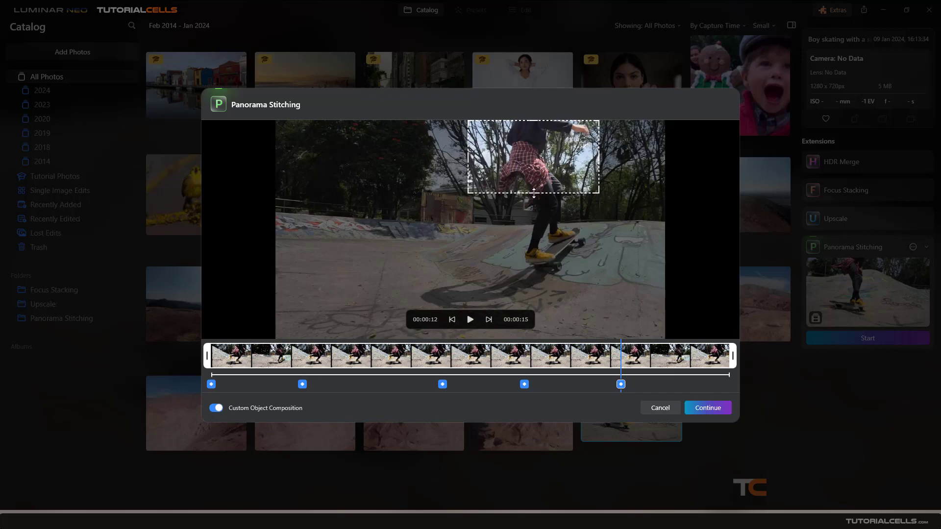
{"action": "left_click_drag", "start_coordinate": [532, 194], "coordinate": [533, 297]}
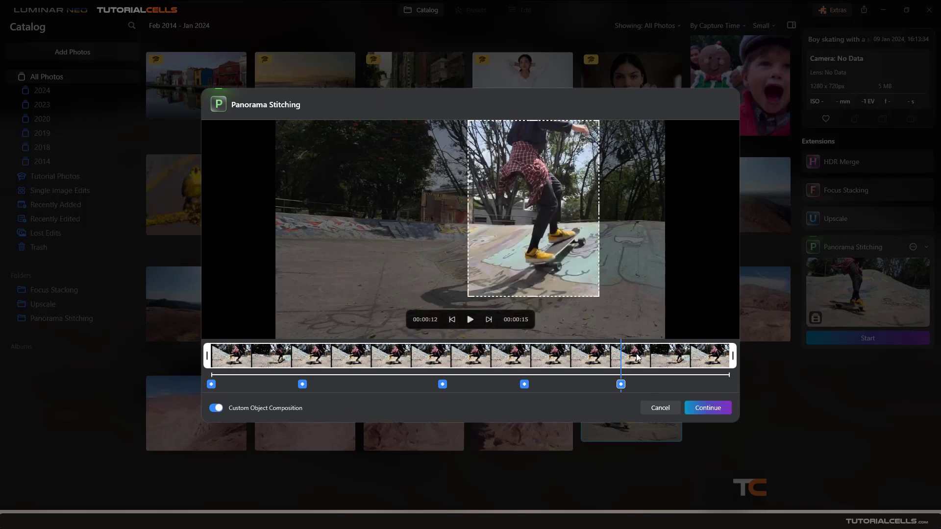
Add an object selection at the video's end, 00:15, and fit it around the skater and skateboard
{"action": "left_click_drag", "start_coordinate": [636, 354], "coordinate": [737, 357]}
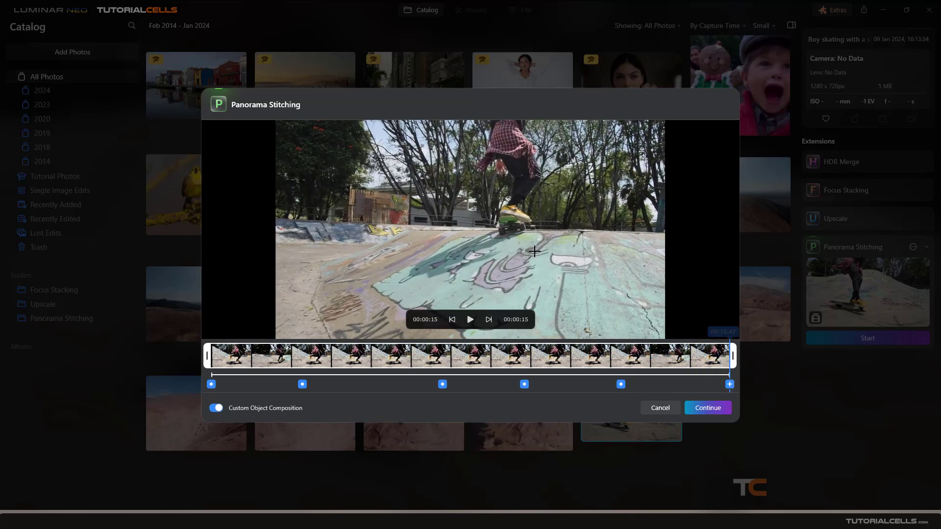
{"action": "left_click", "coordinate": [731, 386]}
{"action": "mouse_move", "coordinate": [475, 227]}
{"action": "left_mouse_down"}
{"action": "mouse_move", "coordinate": [496, 153]}
{"action": "mouse_move", "coordinate": [557, 153]}
{"action": "left_mouse_up"}
{"action": "left_click_drag", "start_coordinate": [510, 194], "coordinate": [510, 255]}
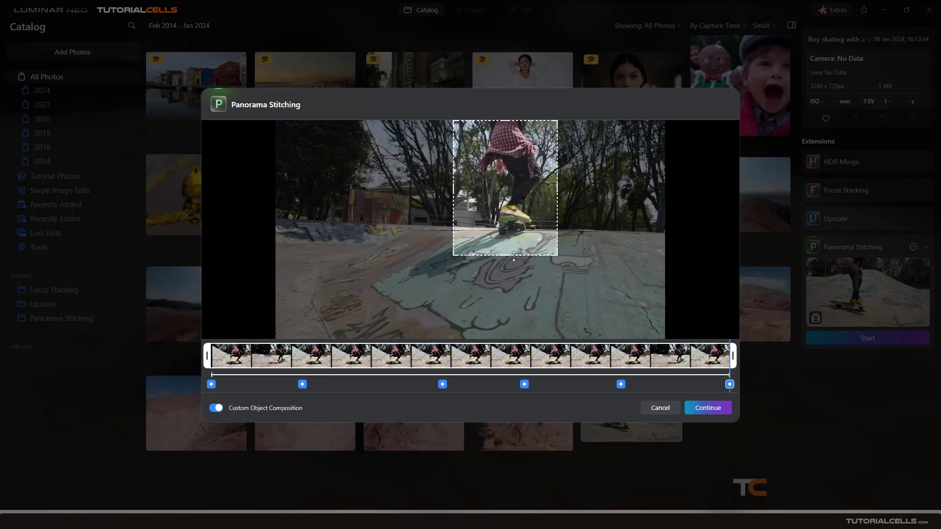
Stitch the skateboarding video into a panorama with the chosen object selections and compare the available projection types
{"action": "left_click", "coordinate": [693, 407]}
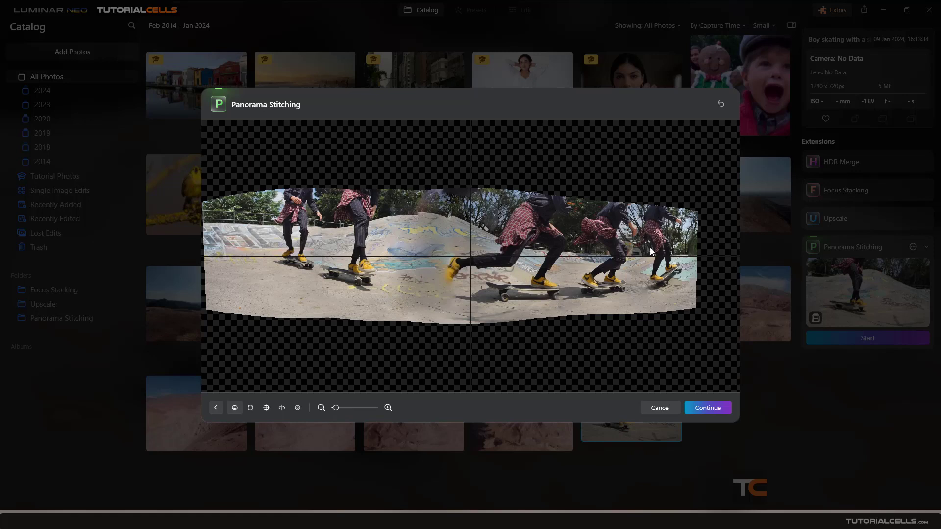
{"action": "left_click", "coordinate": [251, 407]}
{"action": "left_click", "coordinate": [267, 408]}
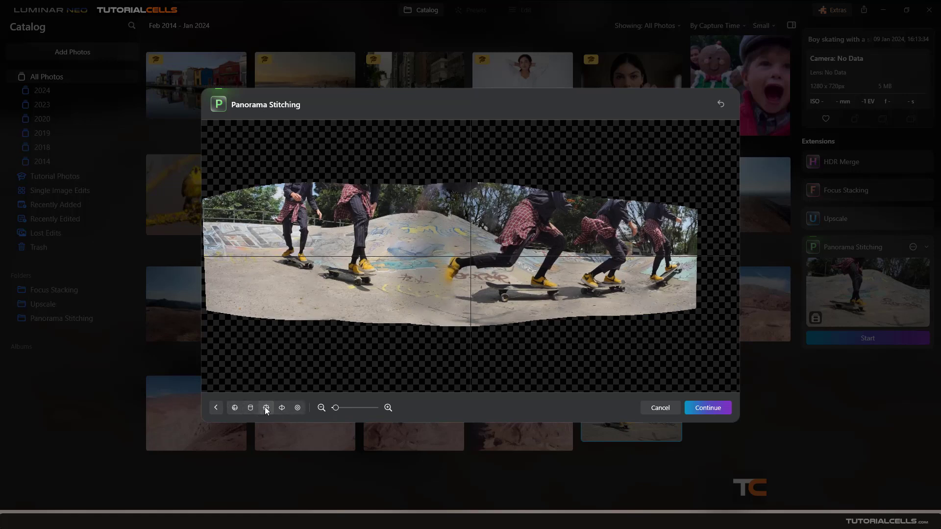
{"action": "left_click", "coordinate": [281, 409]}
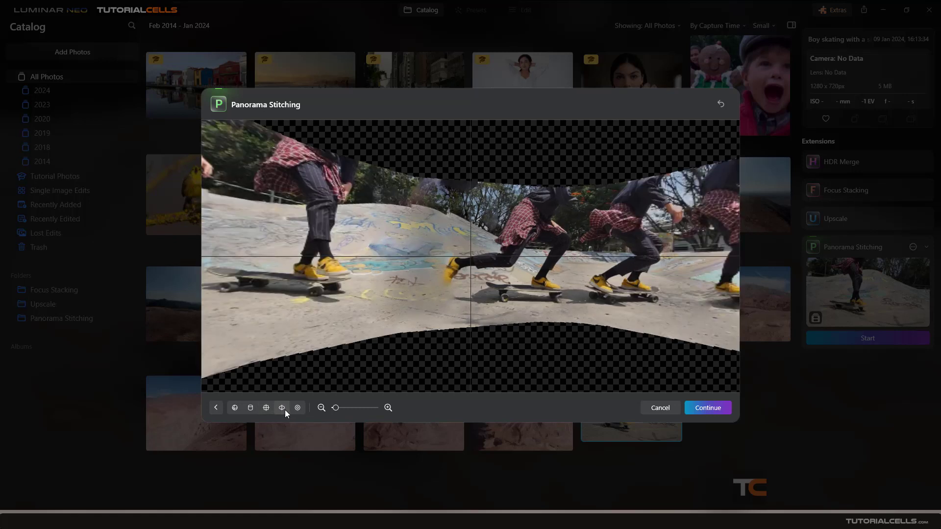
{"action": "left_click", "coordinate": [297, 408]}
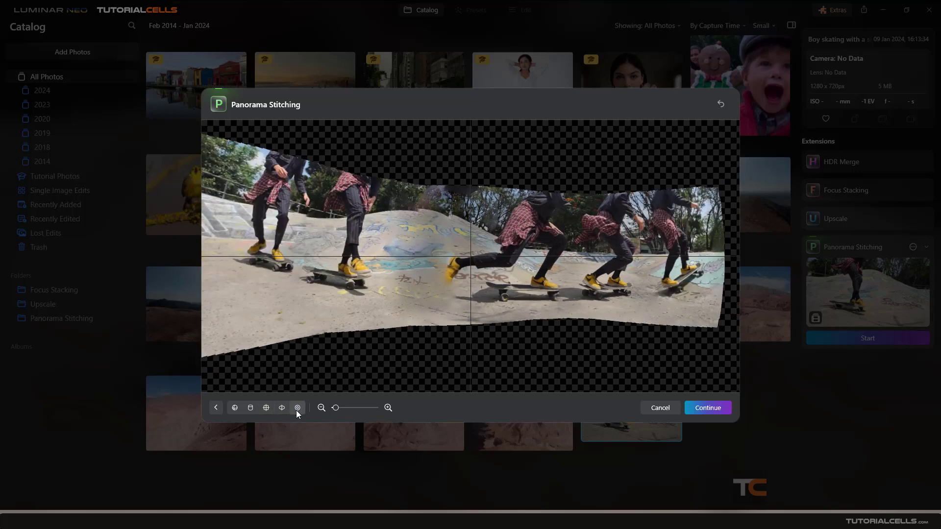
{"action": "left_click", "coordinate": [716, 409]}
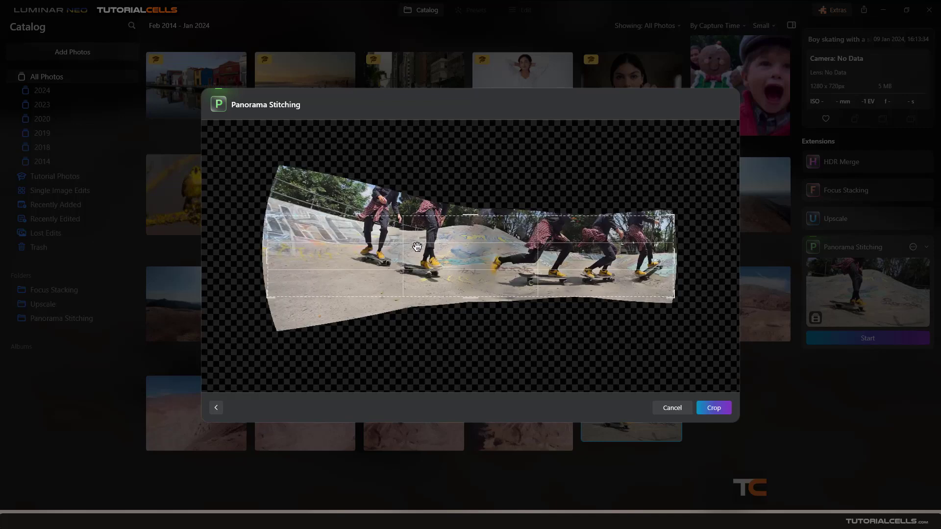
{"action": "left_click", "coordinate": [221, 408]}
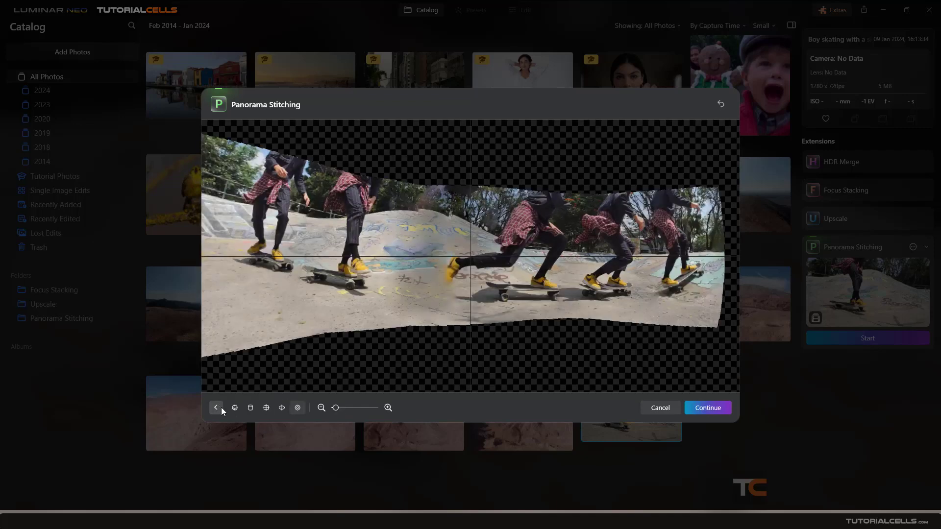
Return the skater panorama to the first projection type and save it with the suggested crop
{"action": "left_click", "coordinate": [235, 409]}
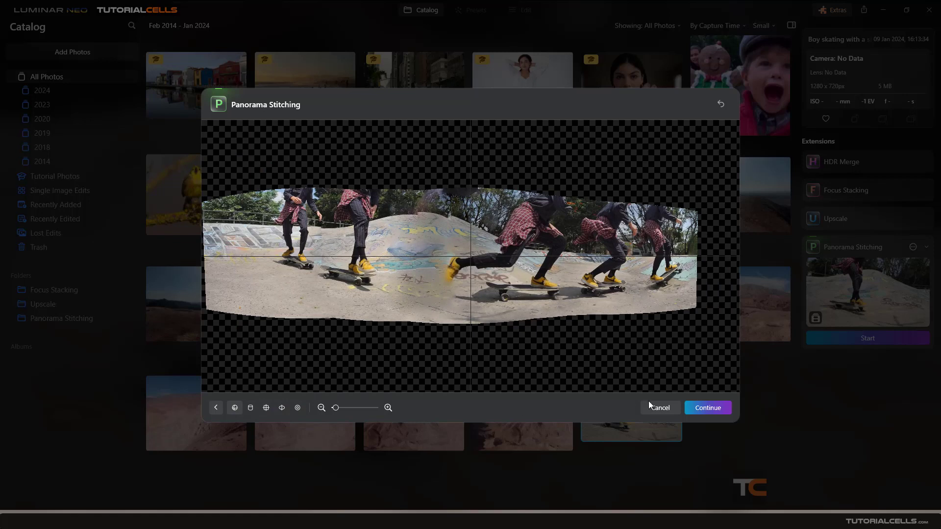
{"action": "left_click", "coordinate": [700, 407]}
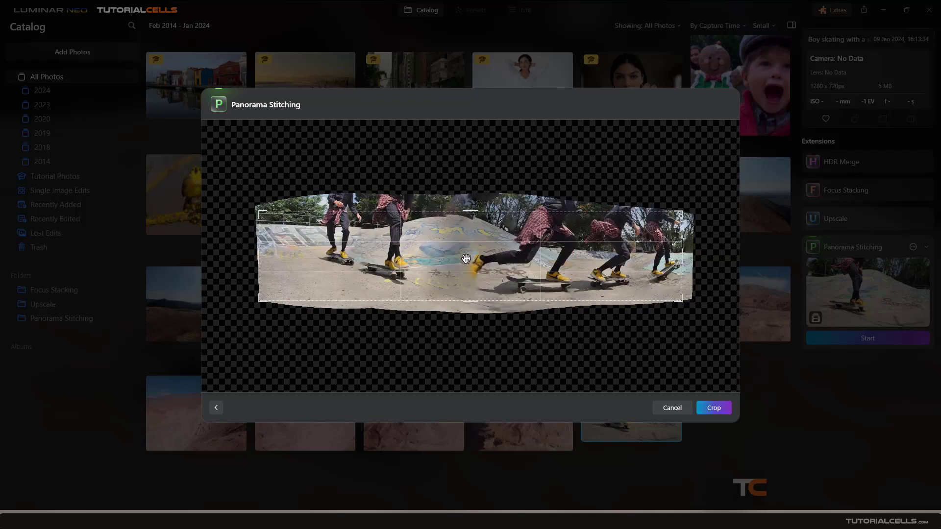
{"action": "left_click", "coordinate": [704, 410]}
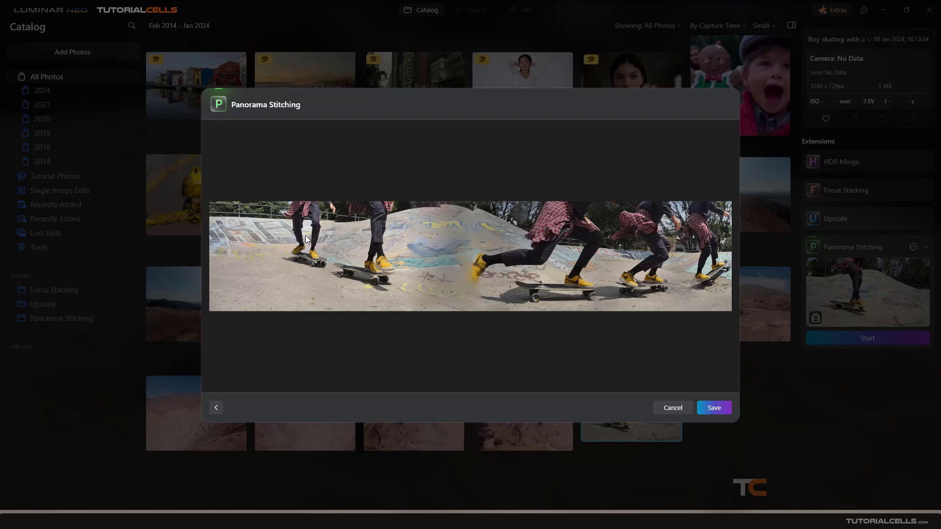
{"action": "left_click", "coordinate": [713, 408]}
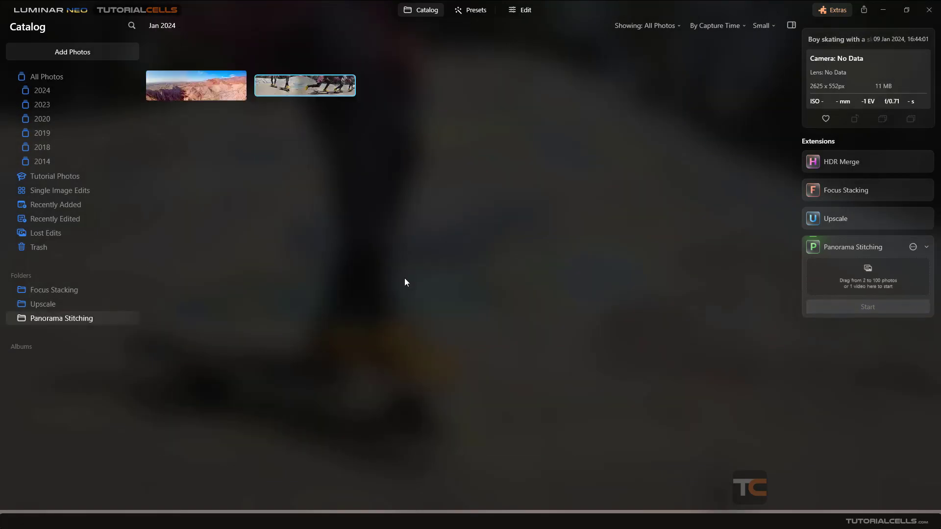
{"action": "right_click", "coordinate": [282, 90]}
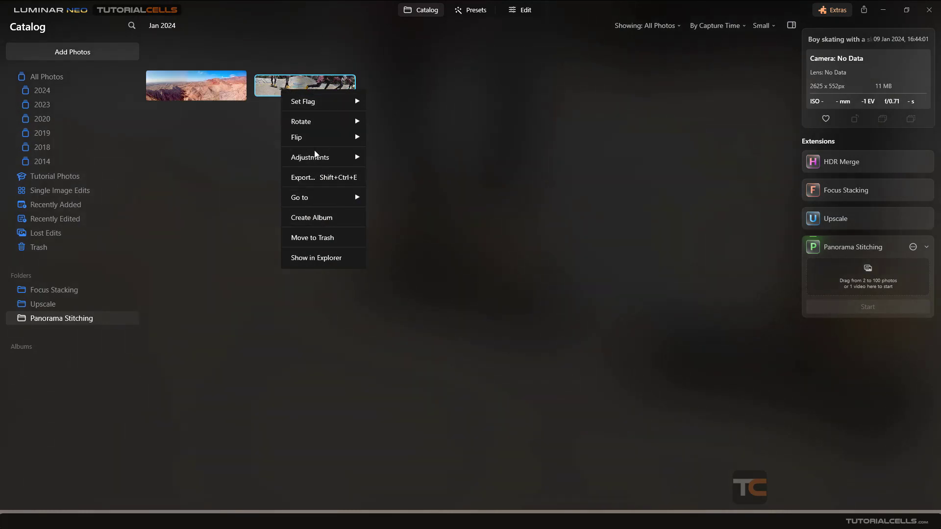
{"action": "left_click", "coordinate": [251, 170]}
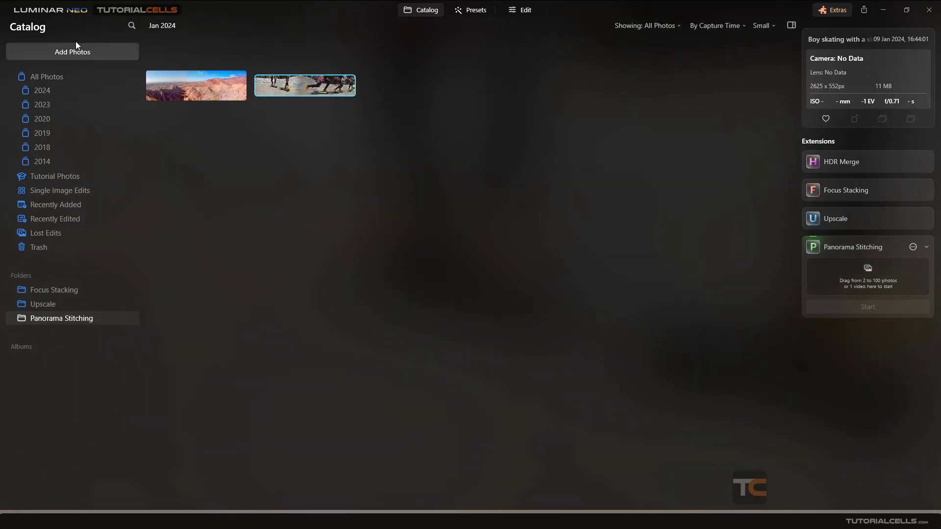
{"action": "left_click", "coordinate": [61, 10]}
{"action": "mouse_move", "coordinate": [55, 30]}
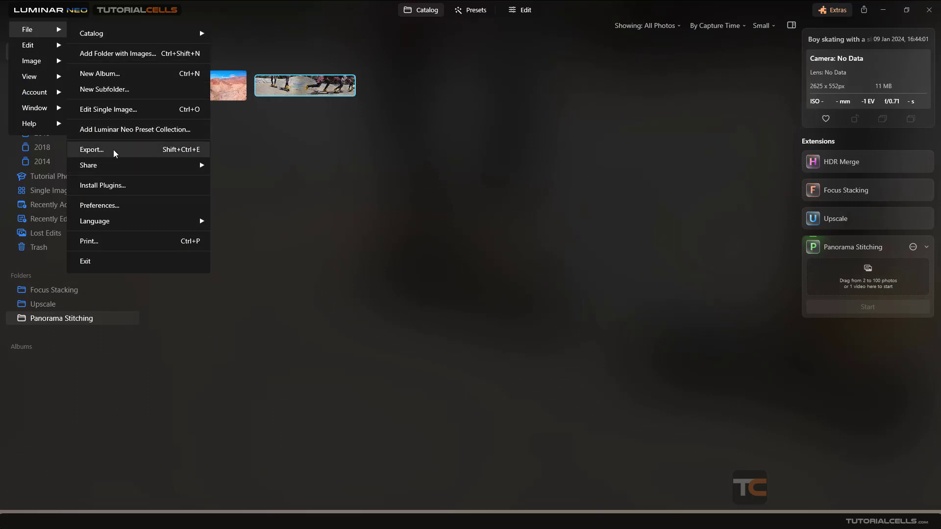
{"action": "mouse_move", "coordinate": [122, 166]}
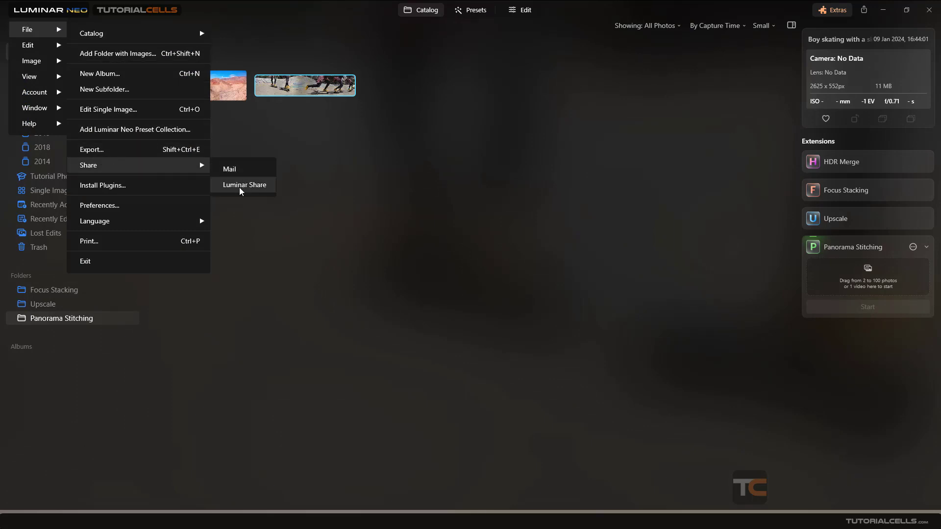